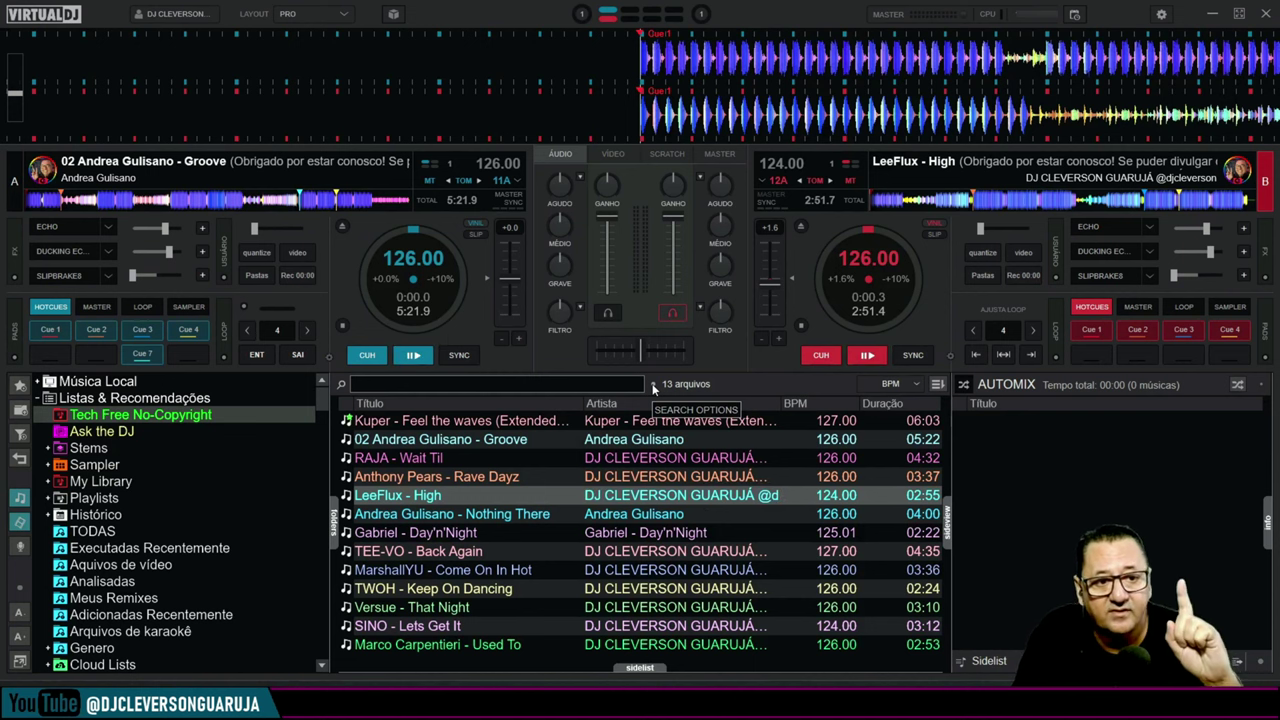
Apply the DDJSZ Virtual dj 7 Blanco skin in the interface settings and close the settings
click(1161, 15)
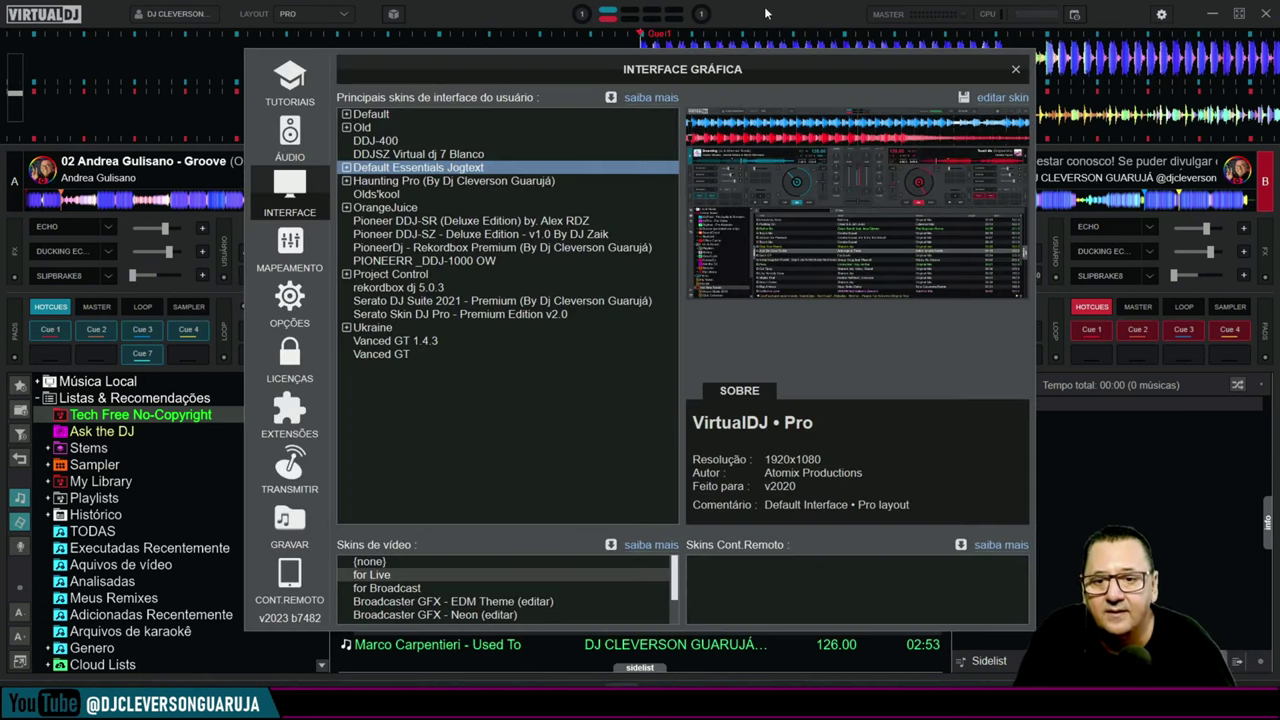
click(396, 155)
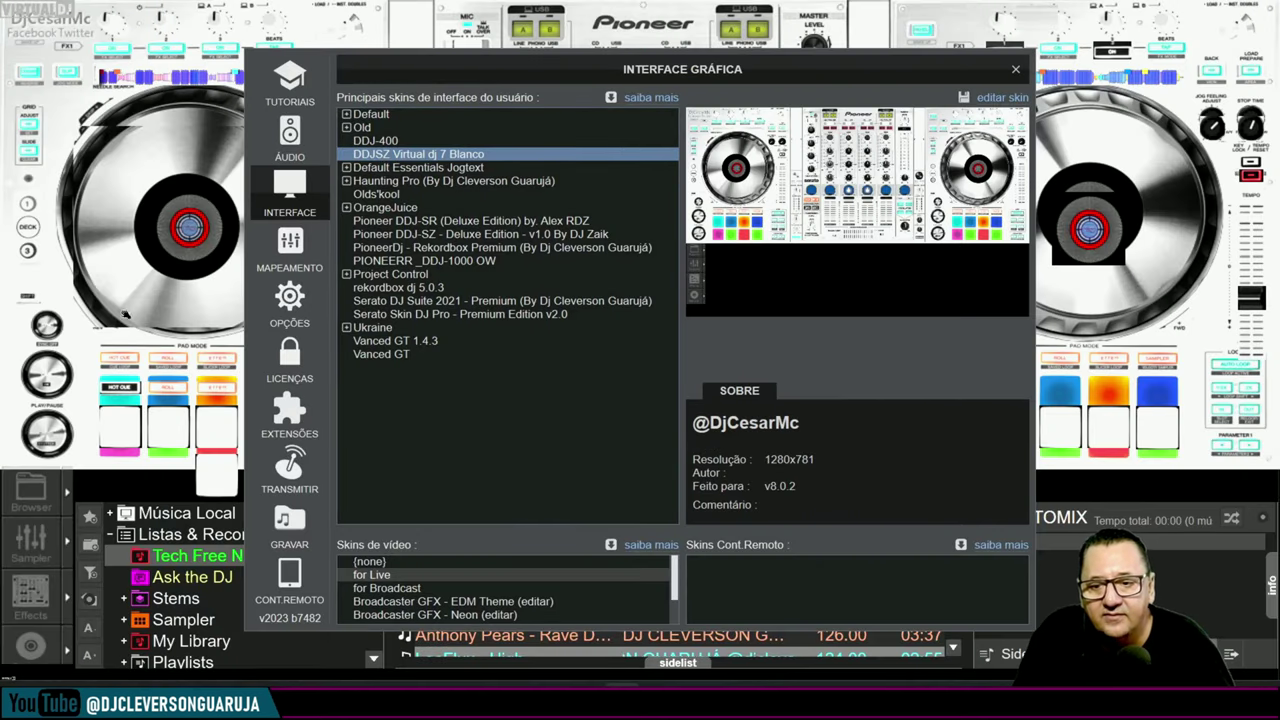
click(1015, 70)
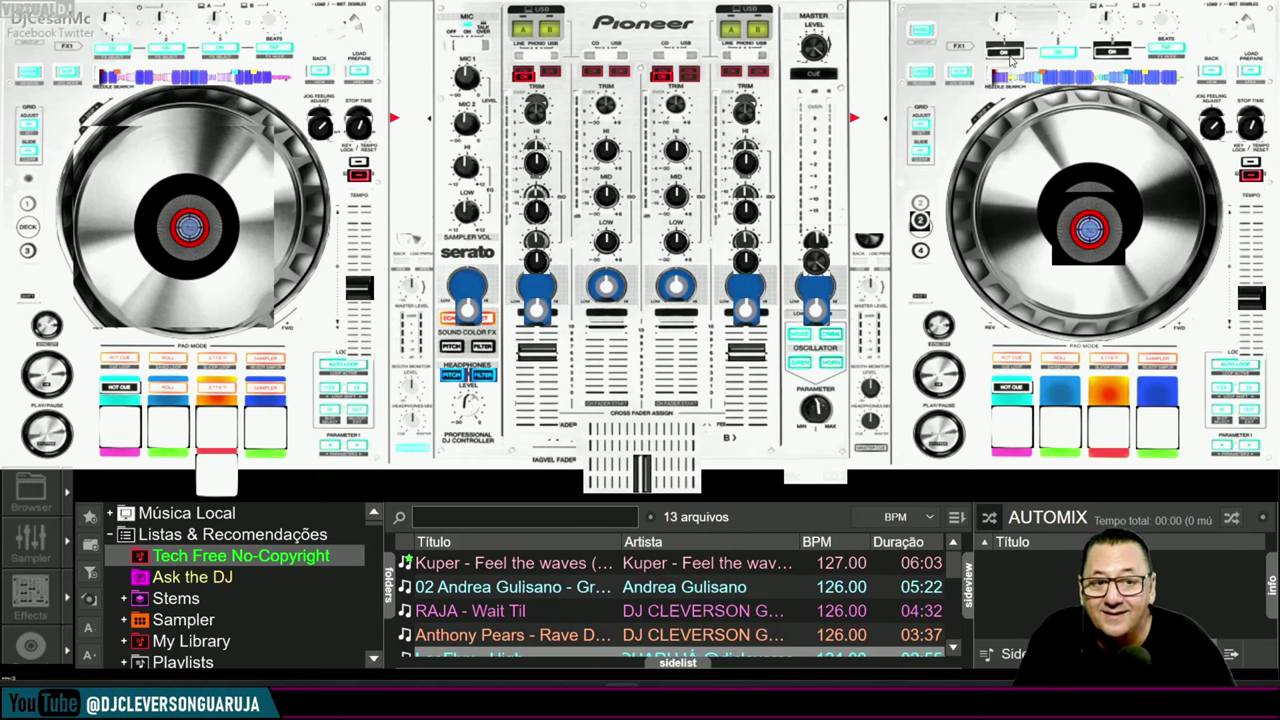
Reopen the interface settings from the skin, switch to the DDJ-400 skin and back to DDJSZ Virtual dj 7 Blanco, and close the settings
click(1009, 62)
click(1012, 64)
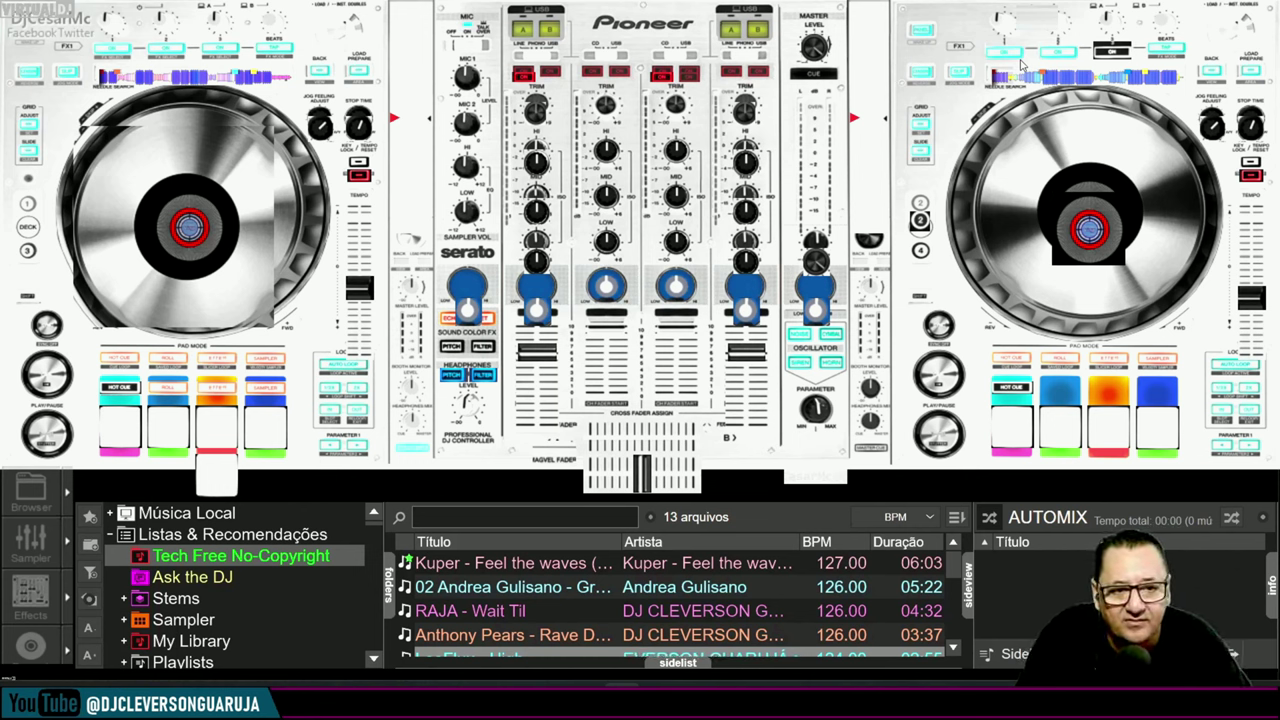
click(1008, 56)
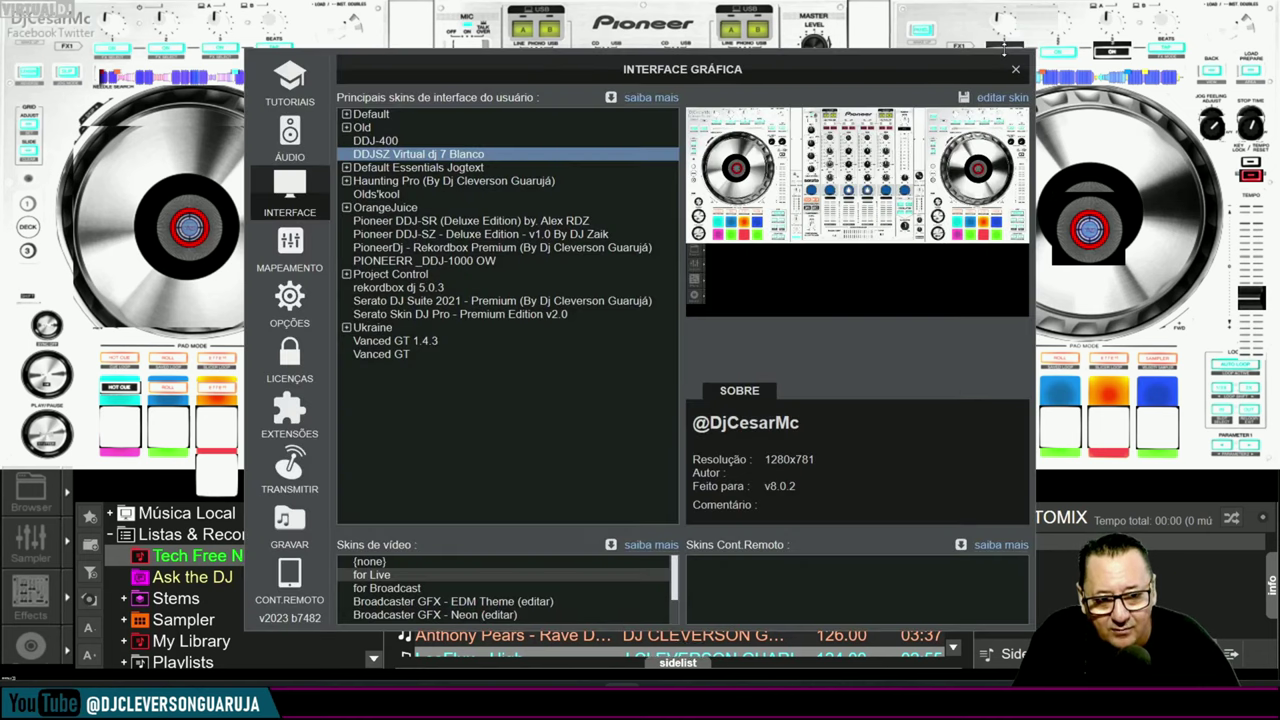
click(390, 141)
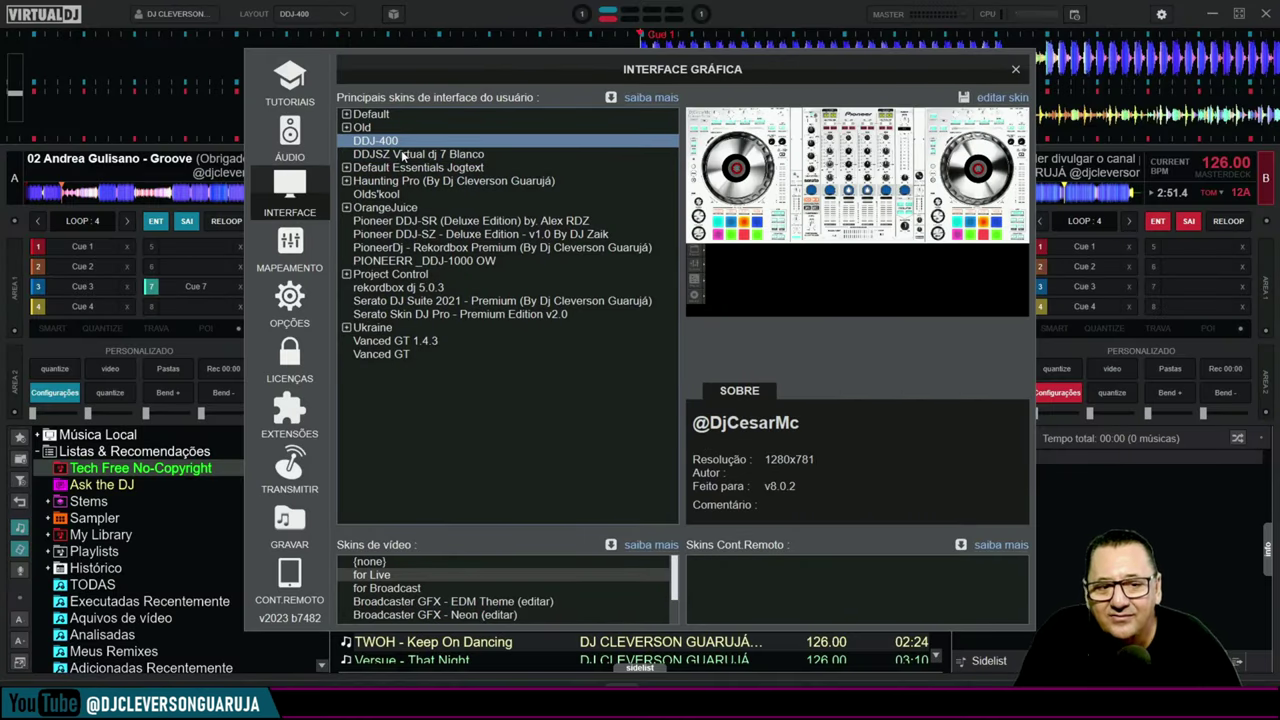
click(404, 156)
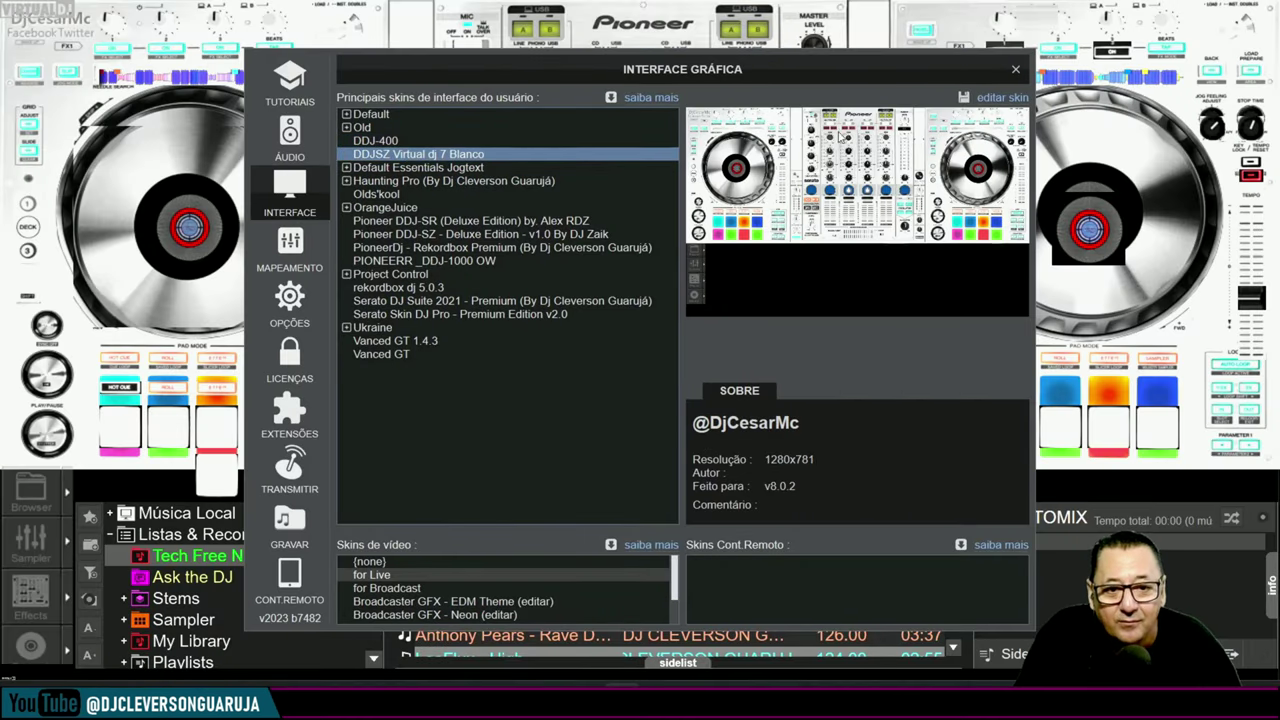
click(1015, 69)
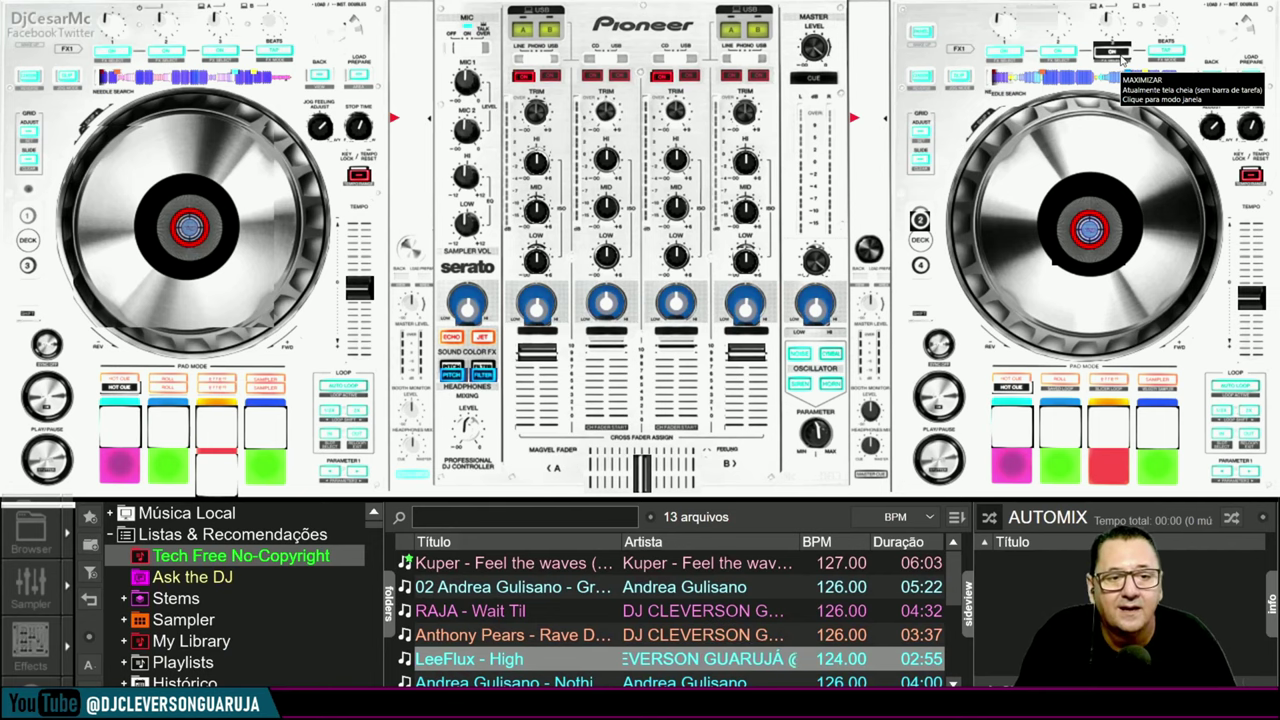
Switch the program from full screen to windowed mode and decline using the updated version
click(1120, 55)
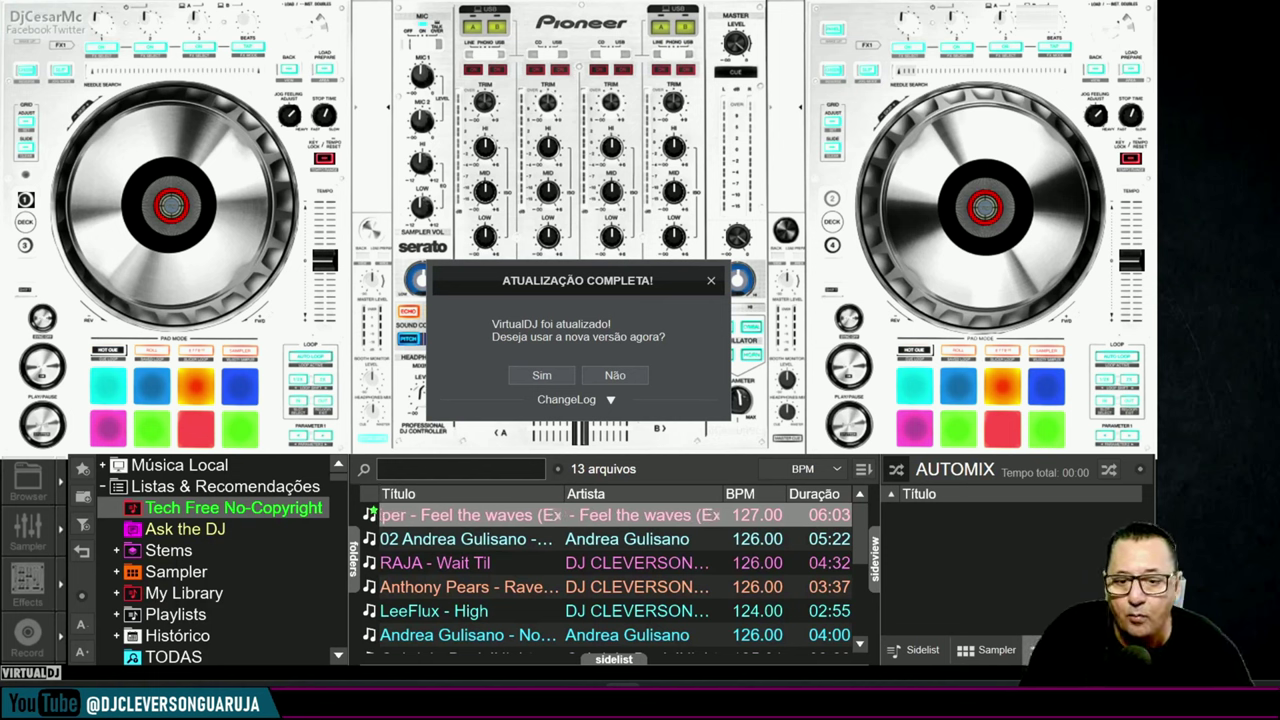
click(636, 381)
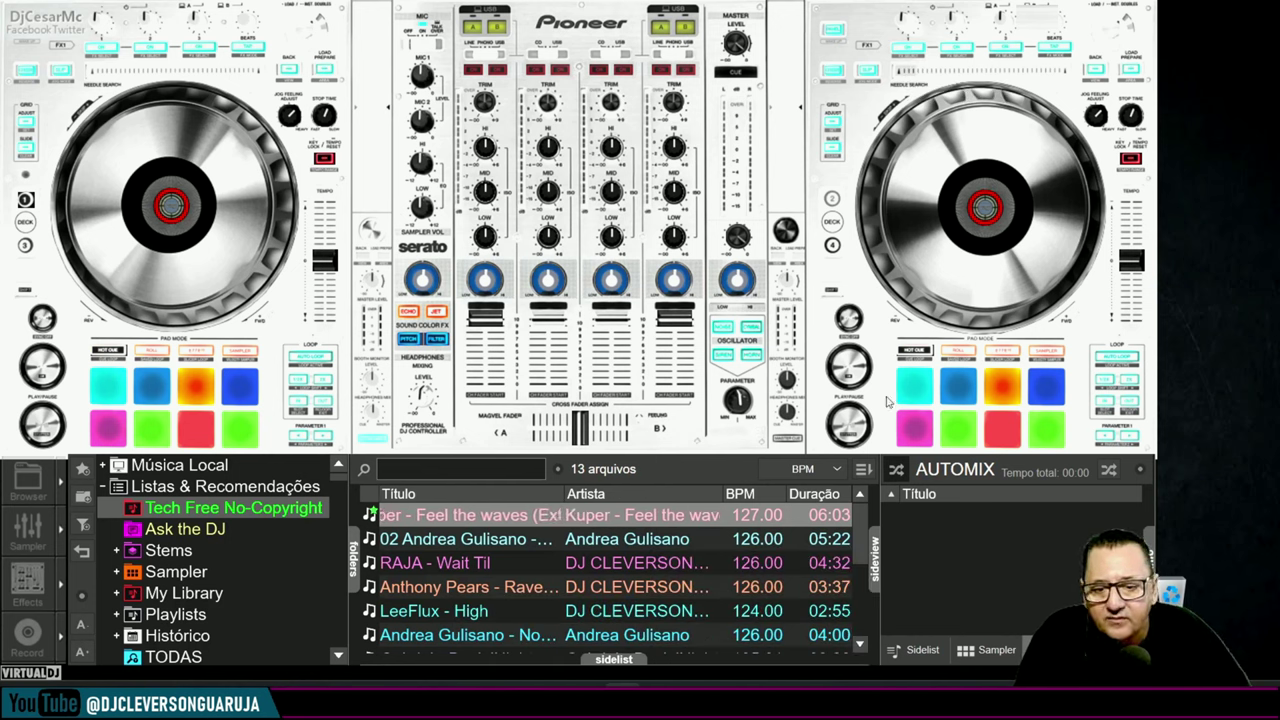
Test the second deck's play control, check the skin selection in the interface settings, and quit VirtualDJ
click(848, 424)
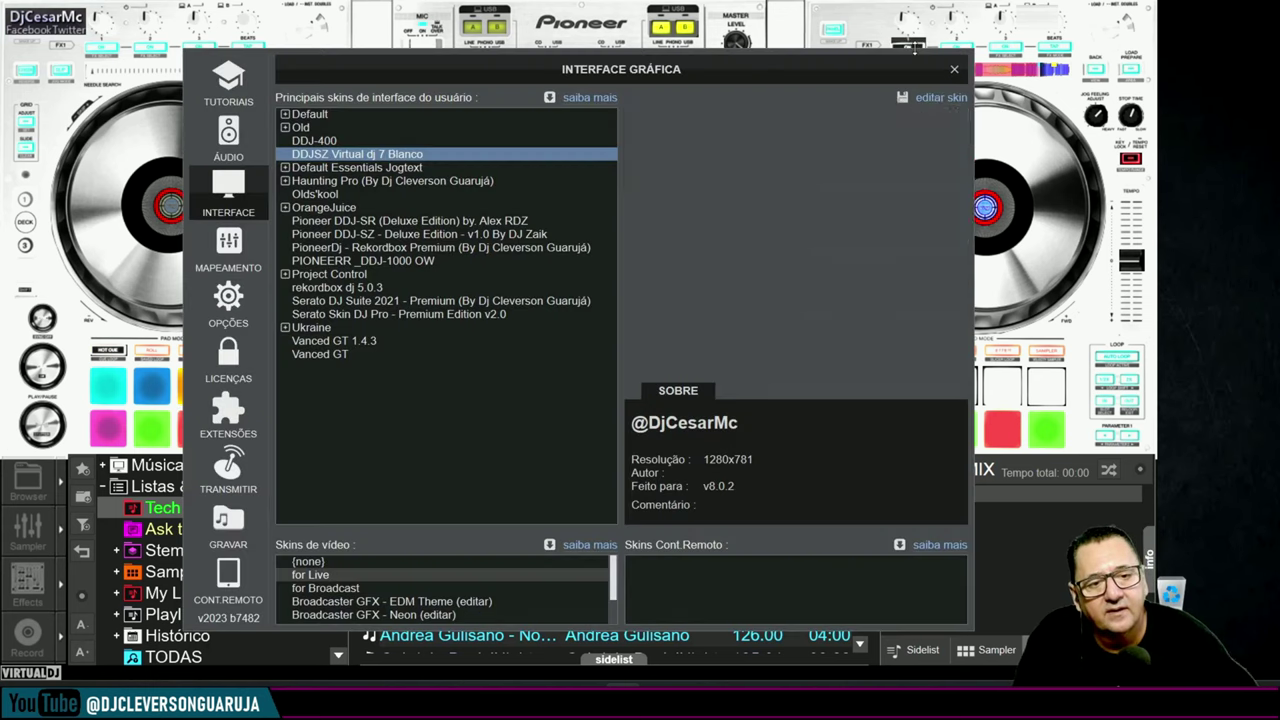
click(922, 50)
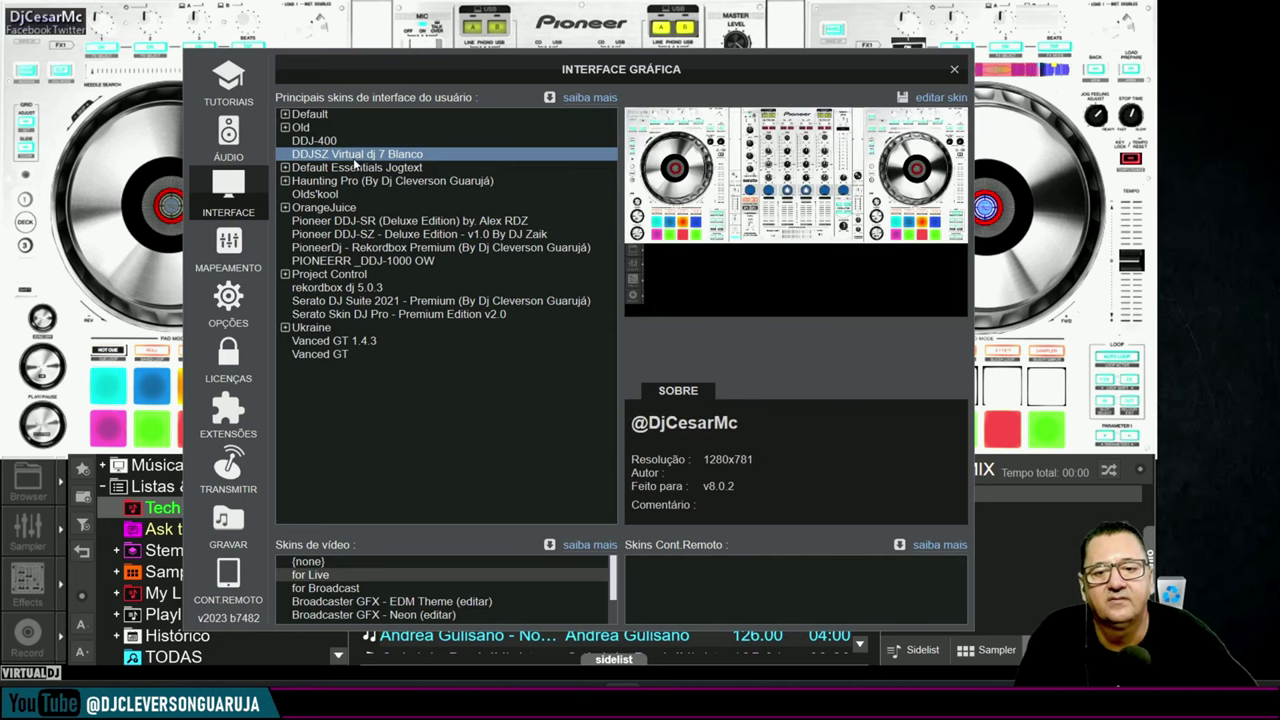
click(954, 69)
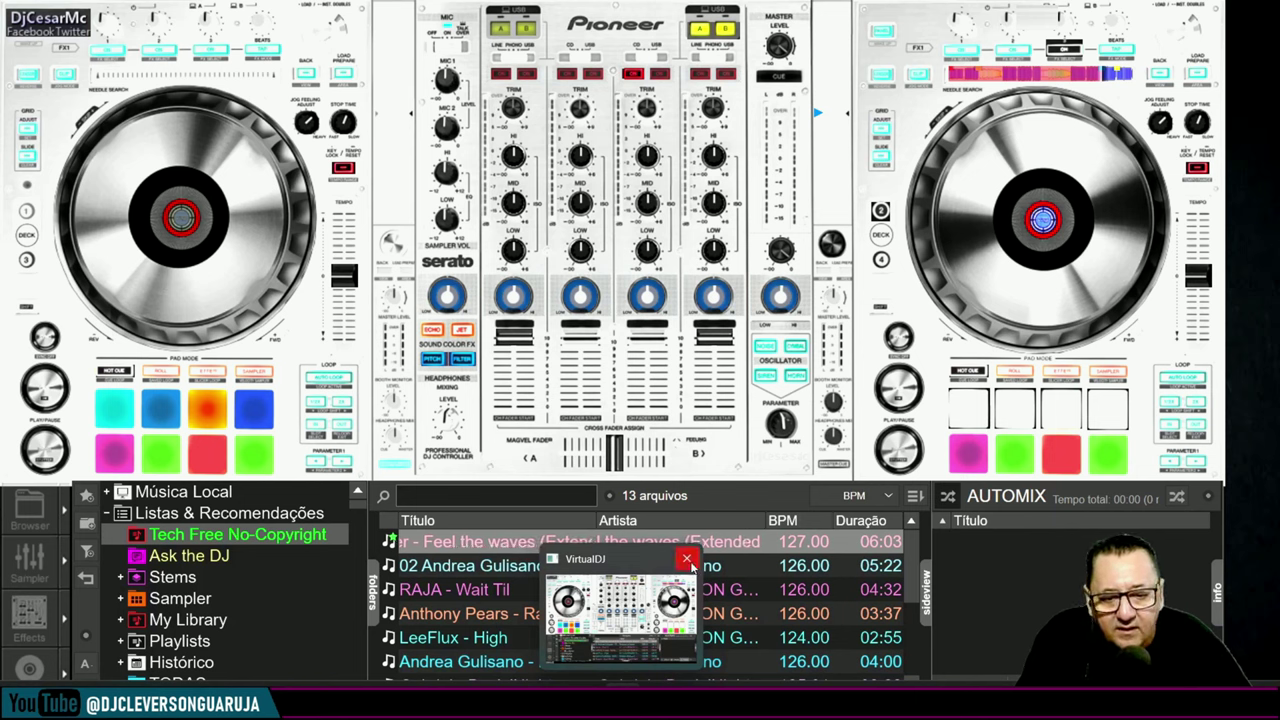
click(688, 560)
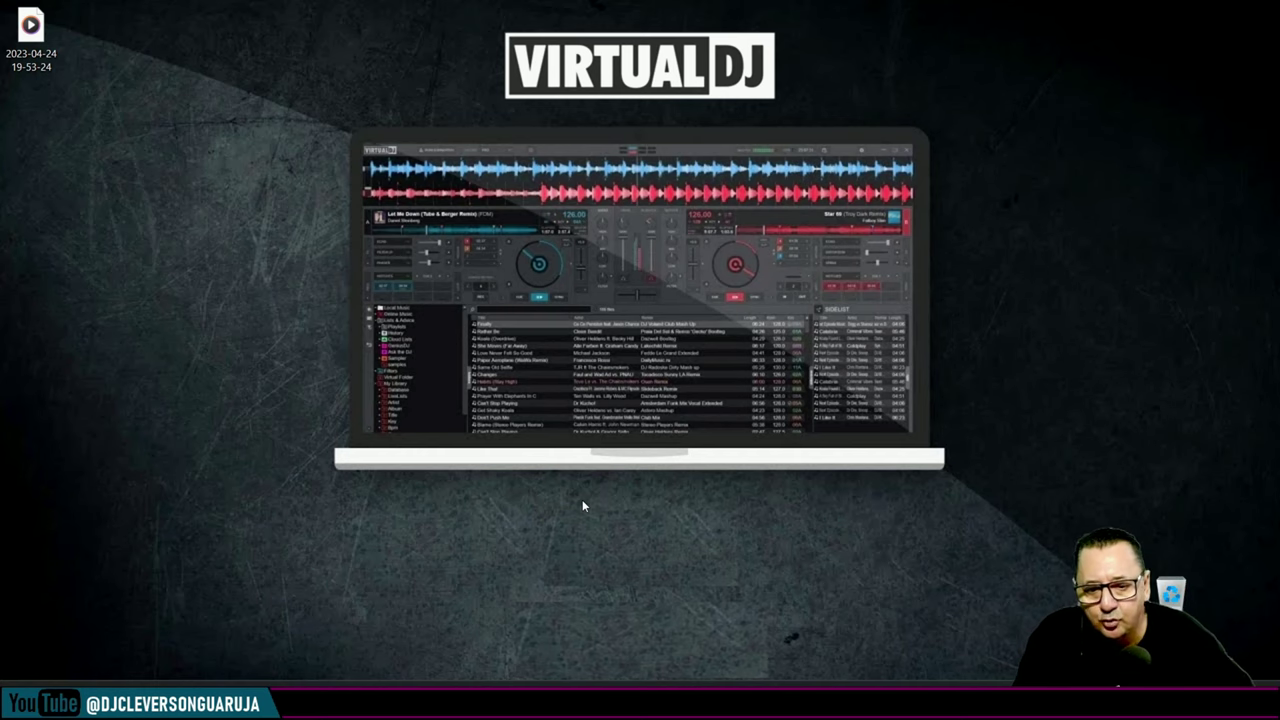
Switch to File Explorer and open the Skins folder inside Documentos > VirtualDJ
key(super+e)
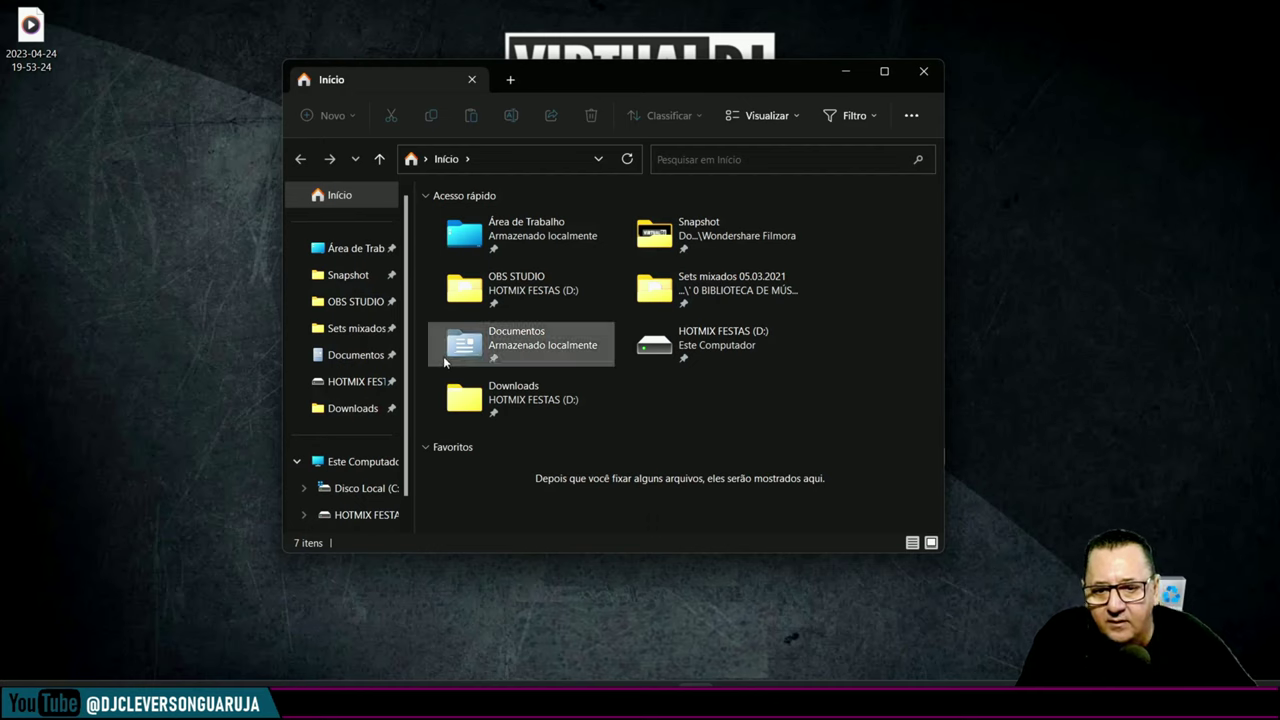
double_click(522, 340)
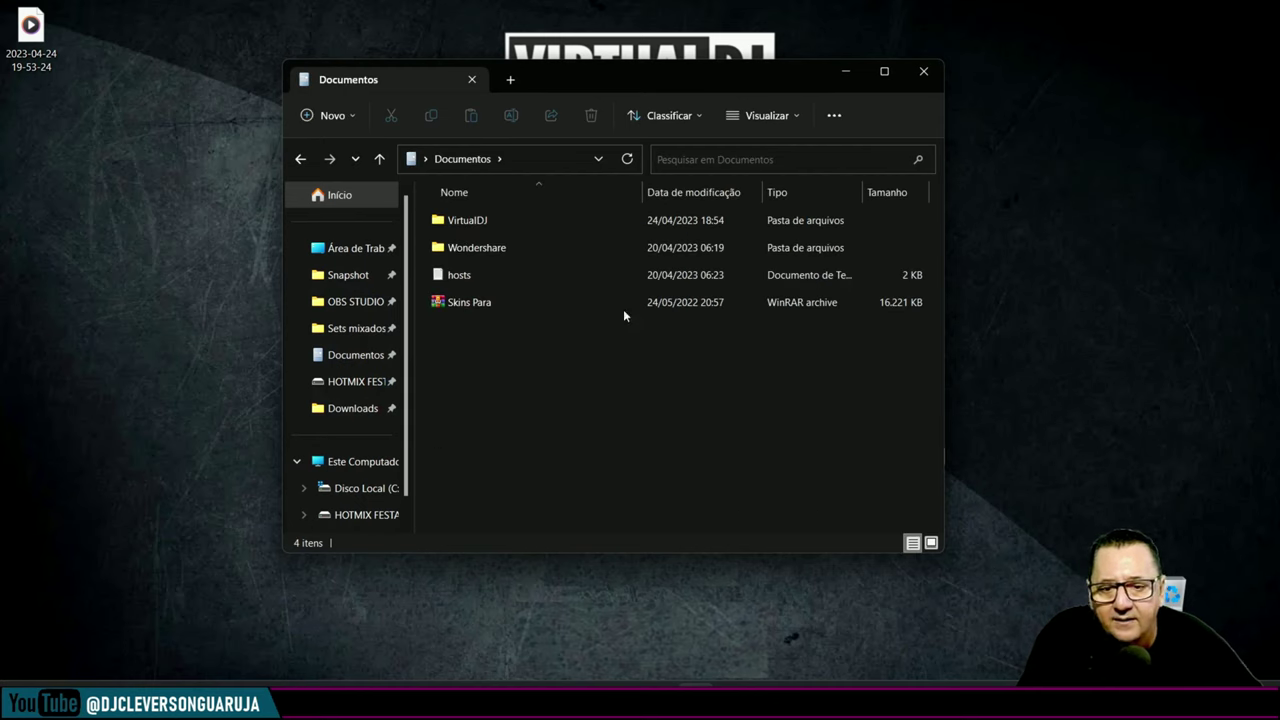
double_click(484, 220)
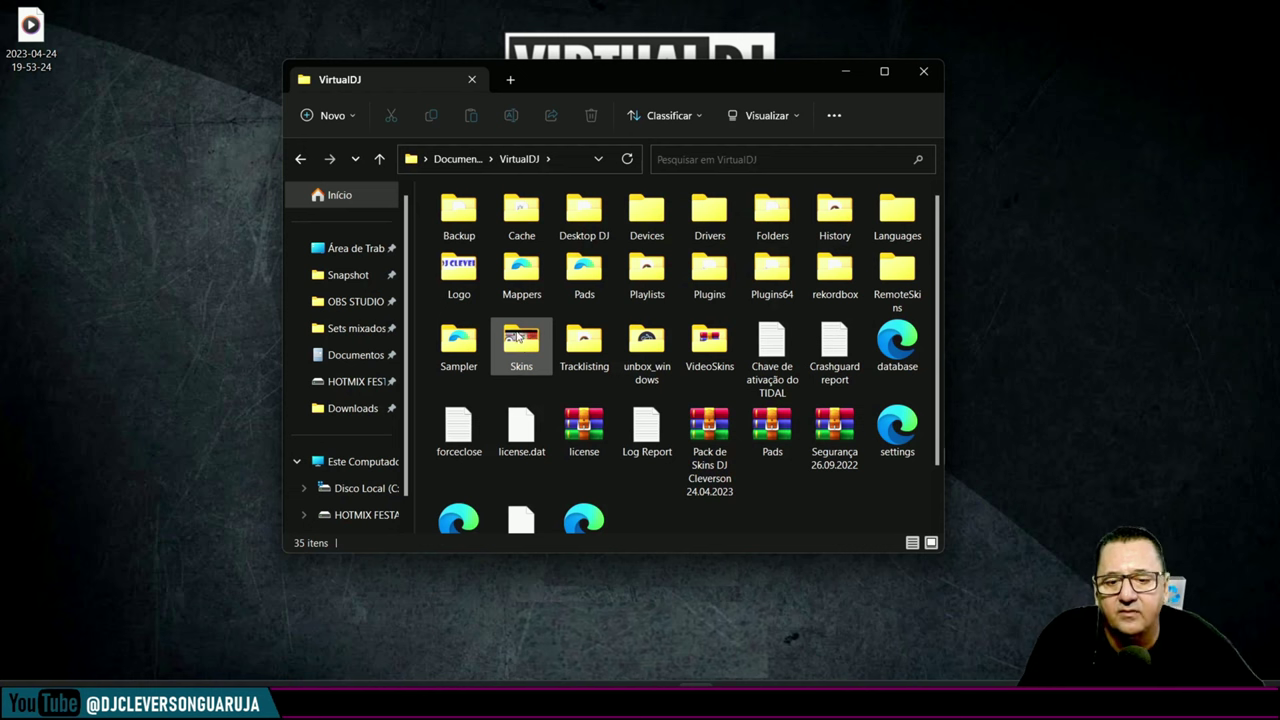
double_click(520, 340)
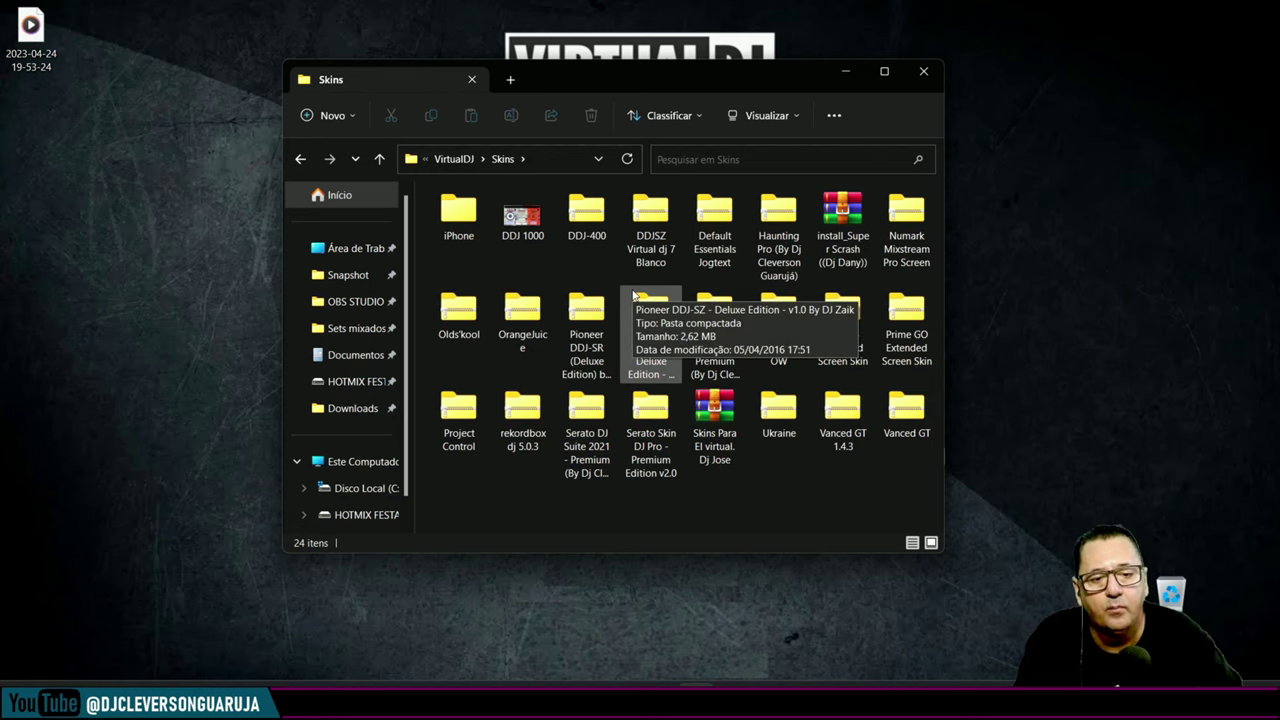
Delete the compressed skin DDJSZ Virtual dj 7 Blanco from the Skins folder and close File Explorer
click(651, 222)
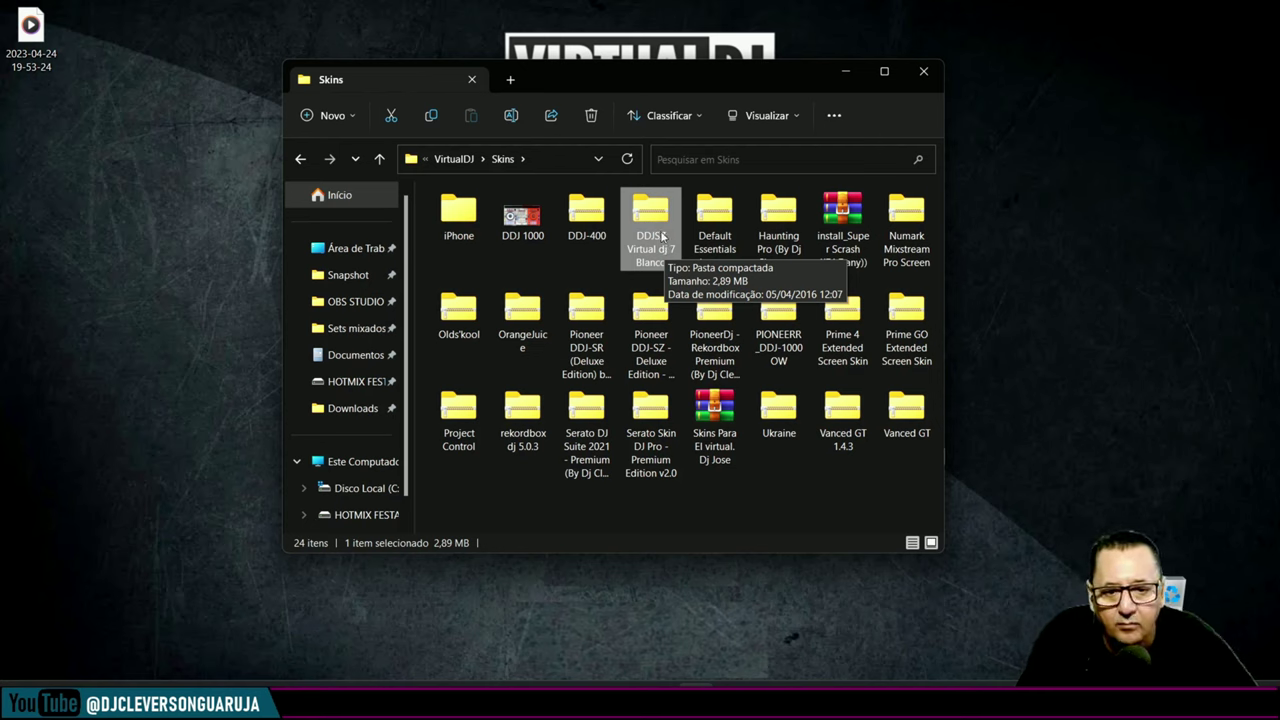
right_click(662, 236)
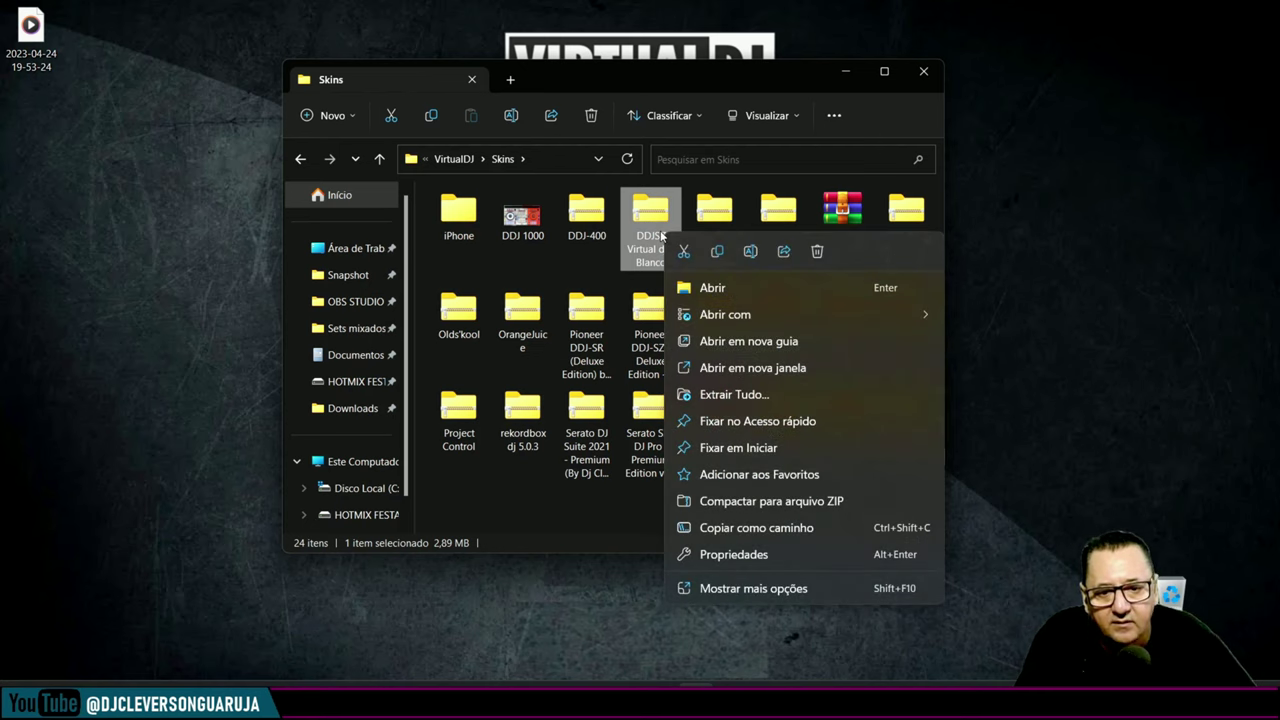
click(817, 253)
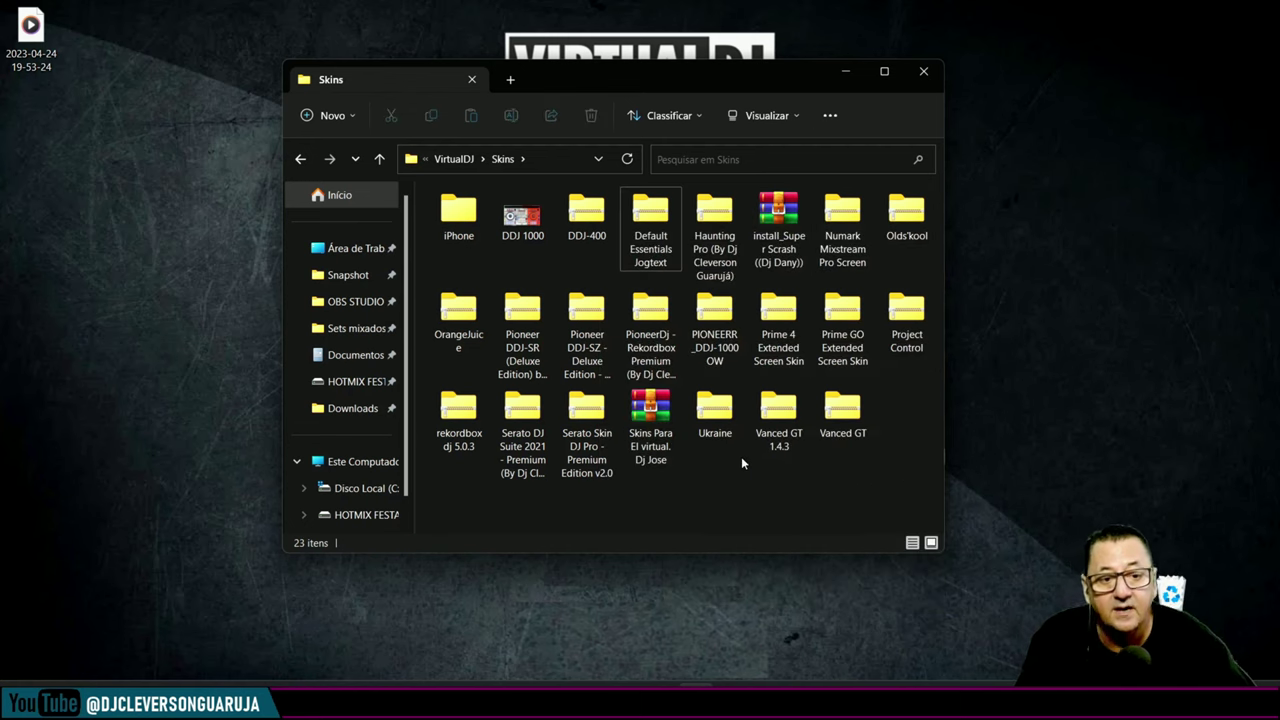
click(923, 73)
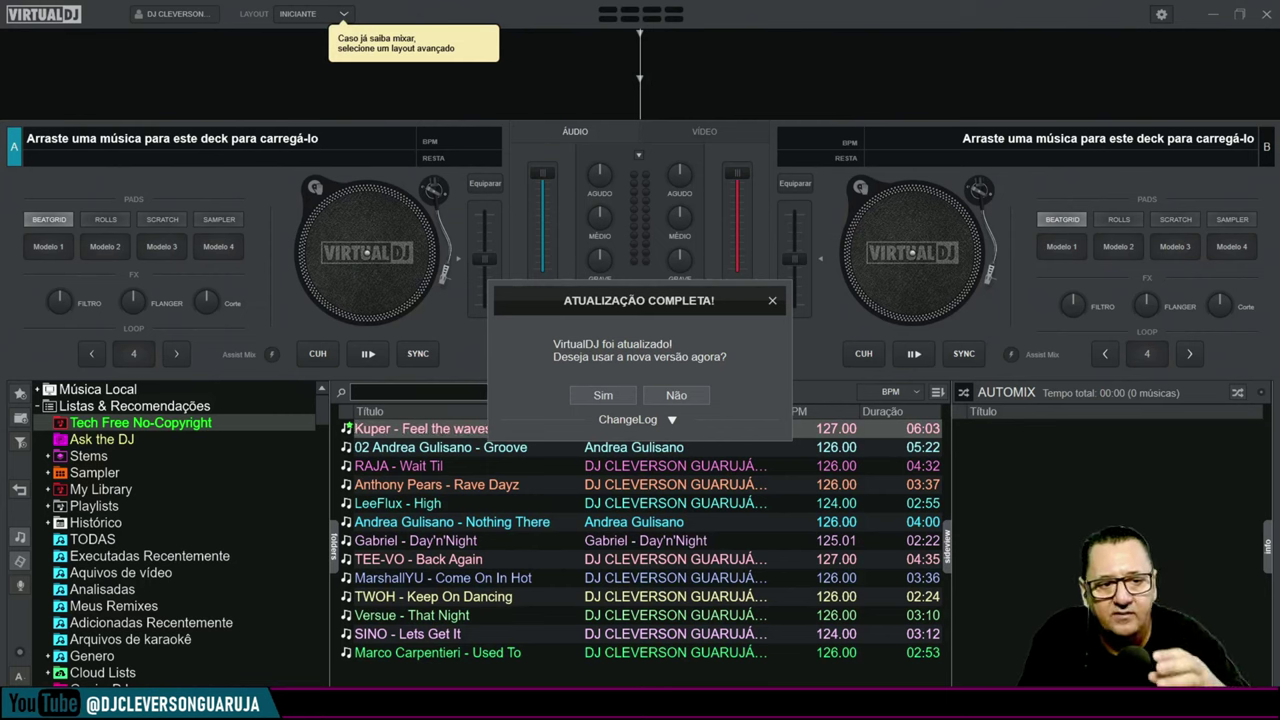
Switch to VirtualDJ, decline using the updated version, and review the layout options, keeping INICIANTE selected
click(680, 396)
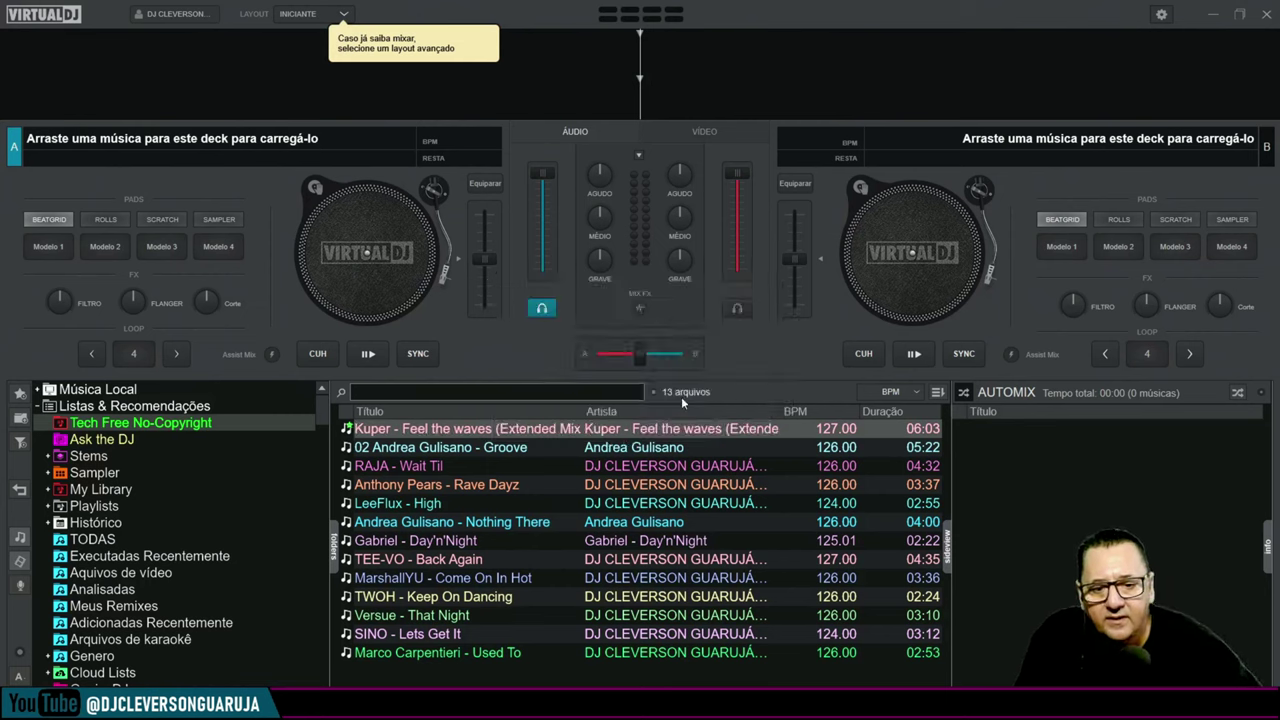
click(302, 16)
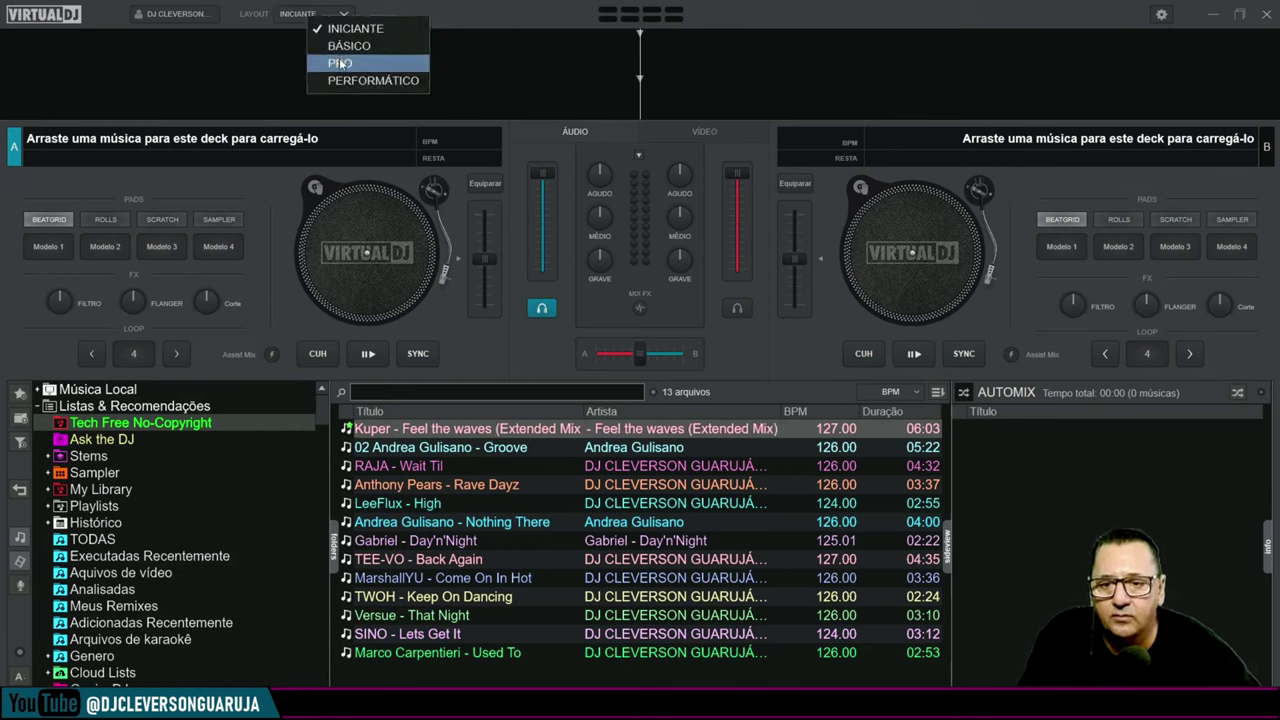
click(355, 28)
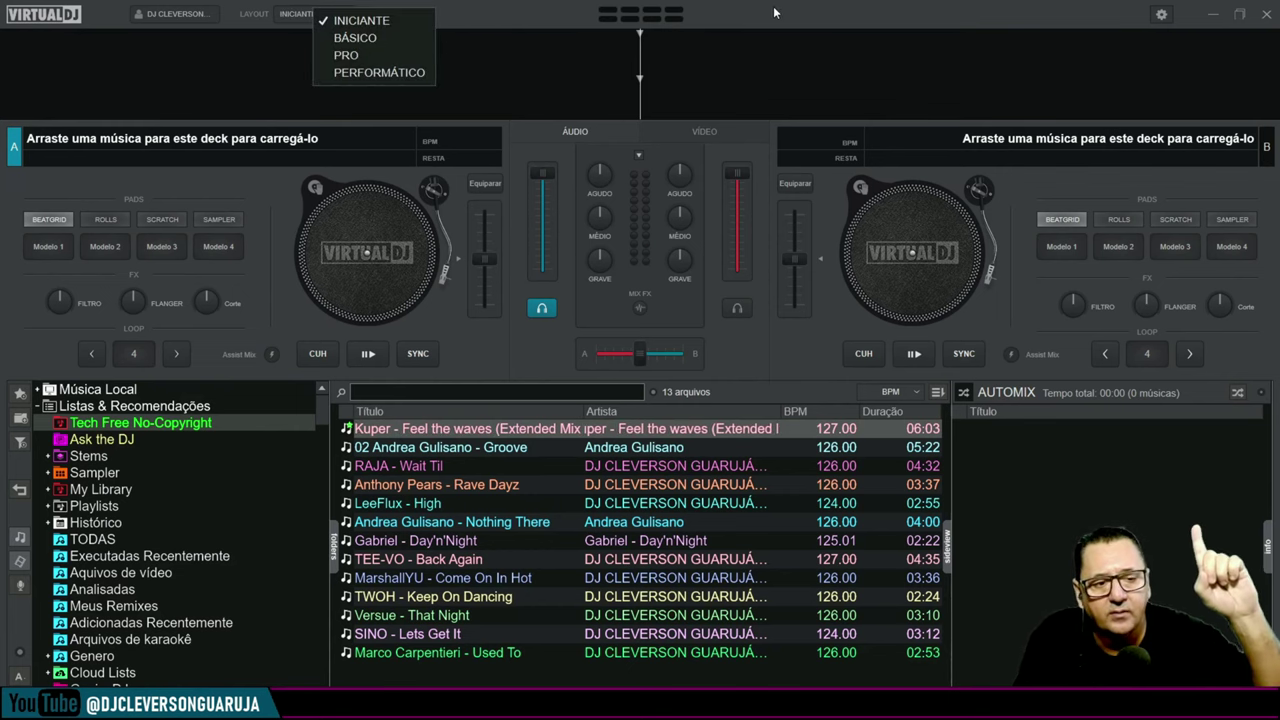
Apply the Default skin in the interface settings and close the settings
click(1161, 15)
click(380, 134)
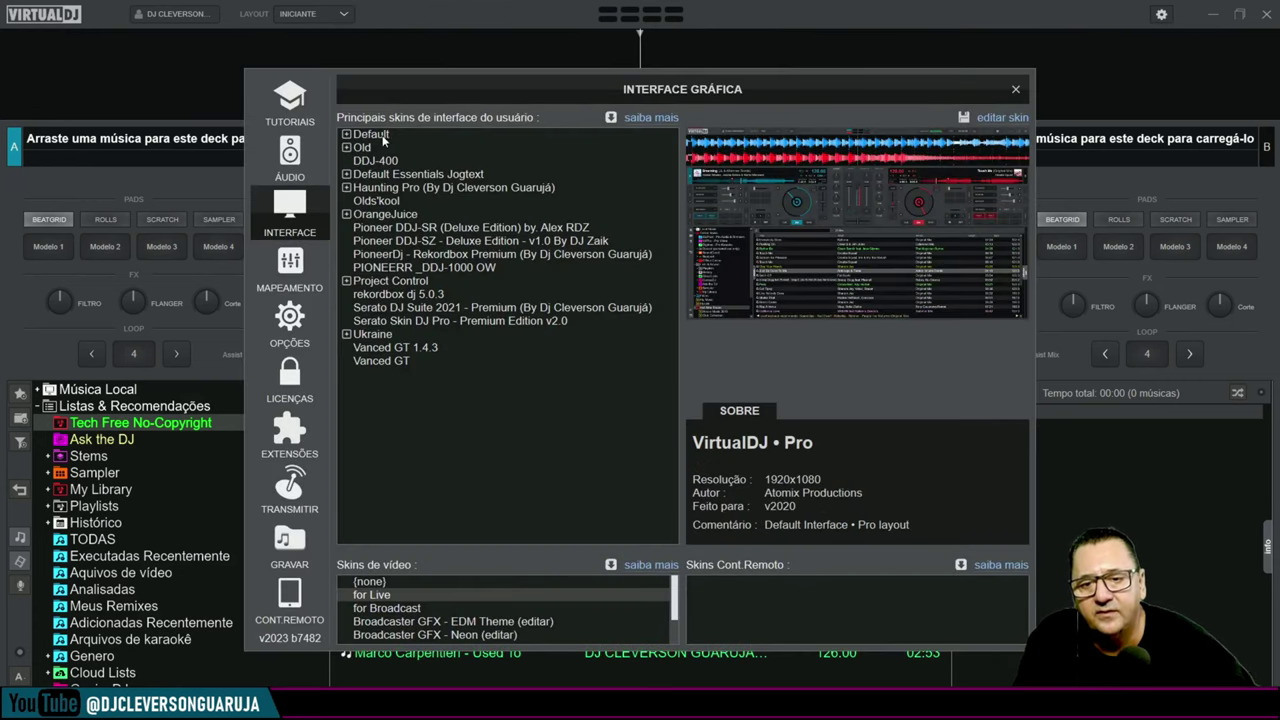
double_click(385, 137)
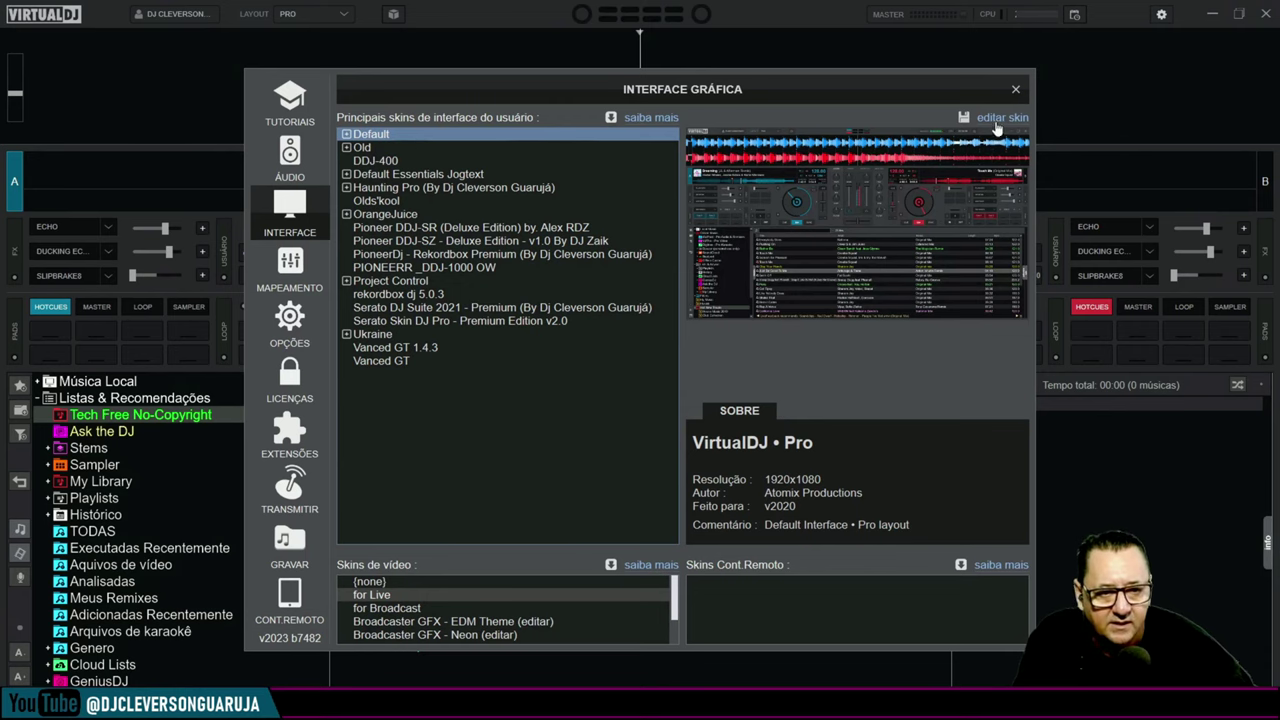
click(1015, 89)
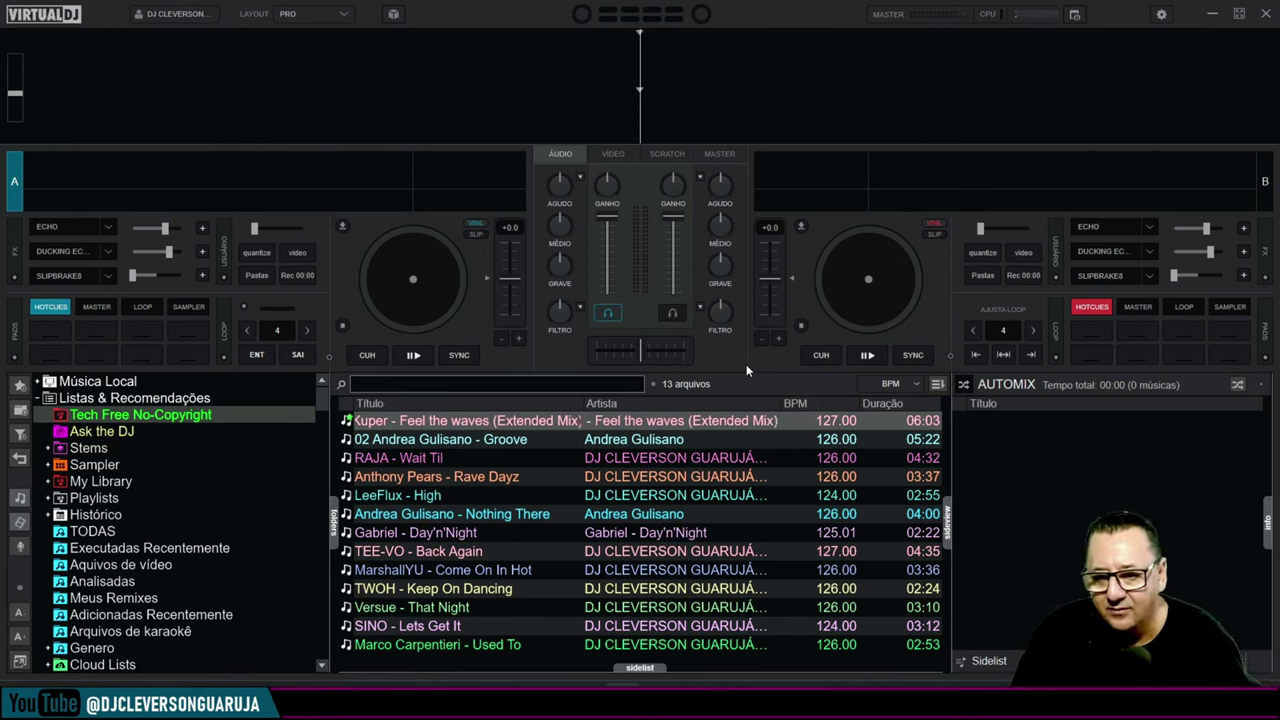
Reopen the interface settings and try the Vanced GT skin followed by Vanced GT 1.4.3
click(1160, 15)
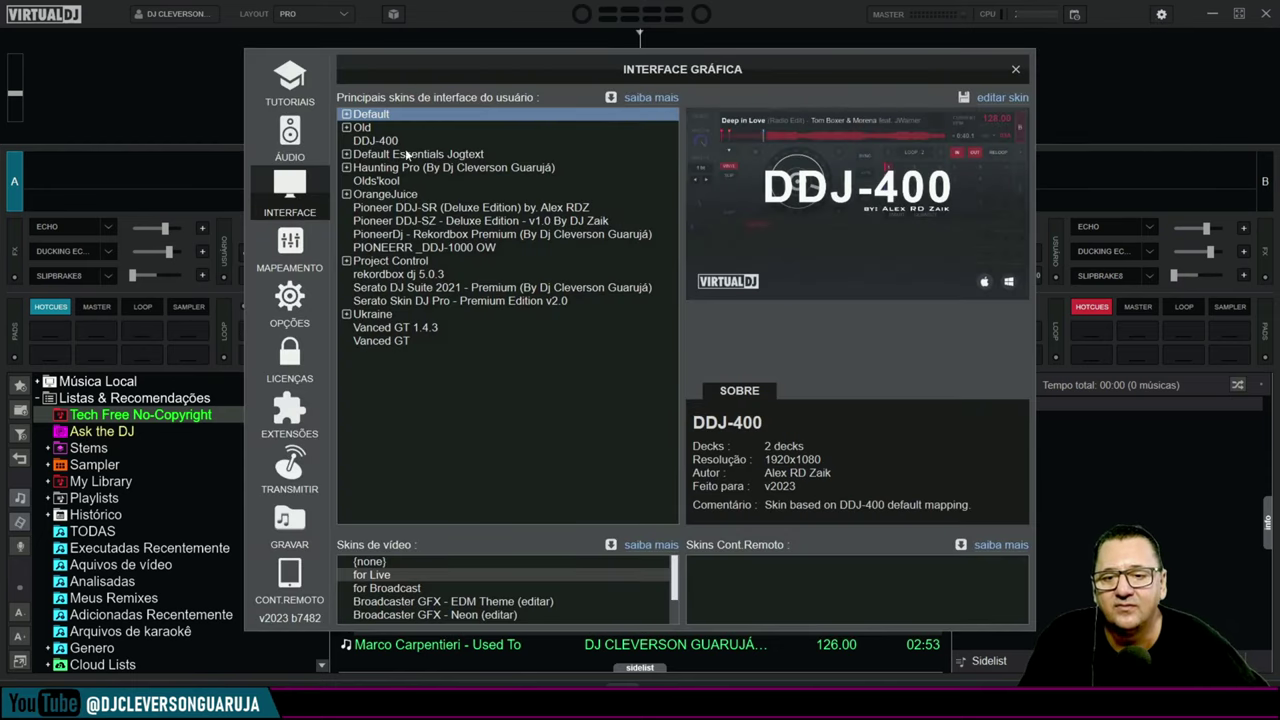
click(393, 342)
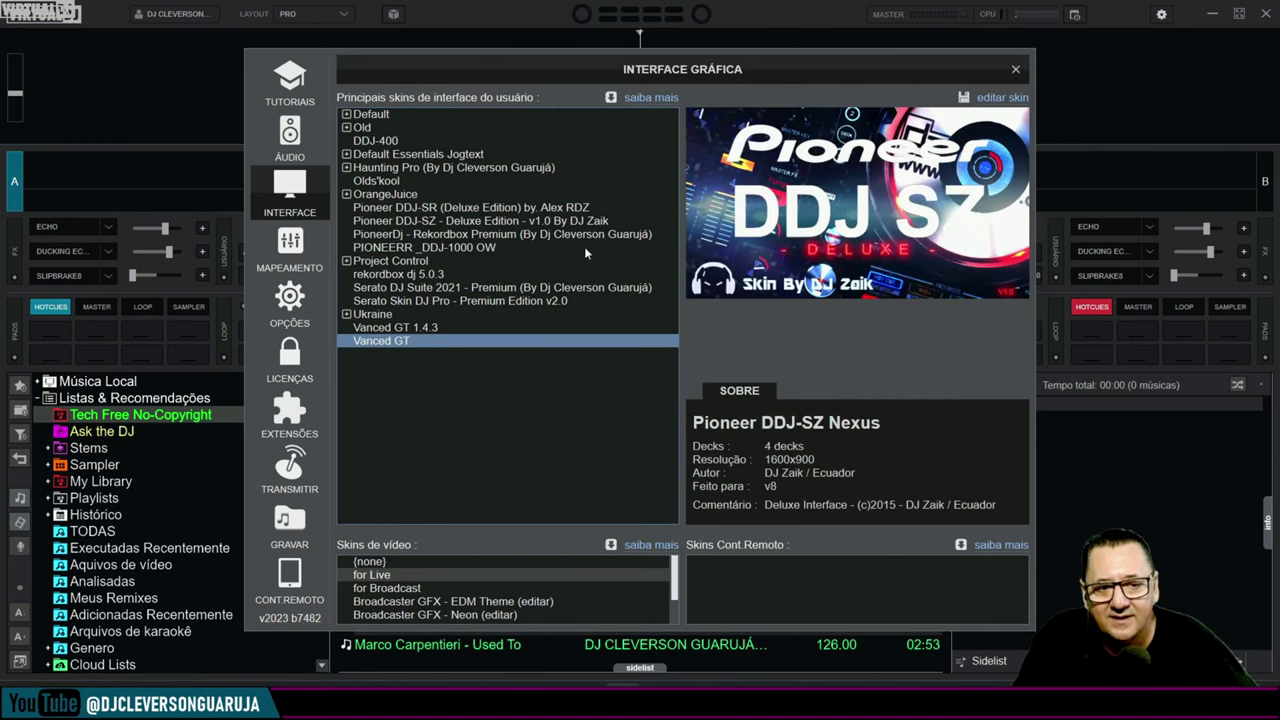
click(422, 334)
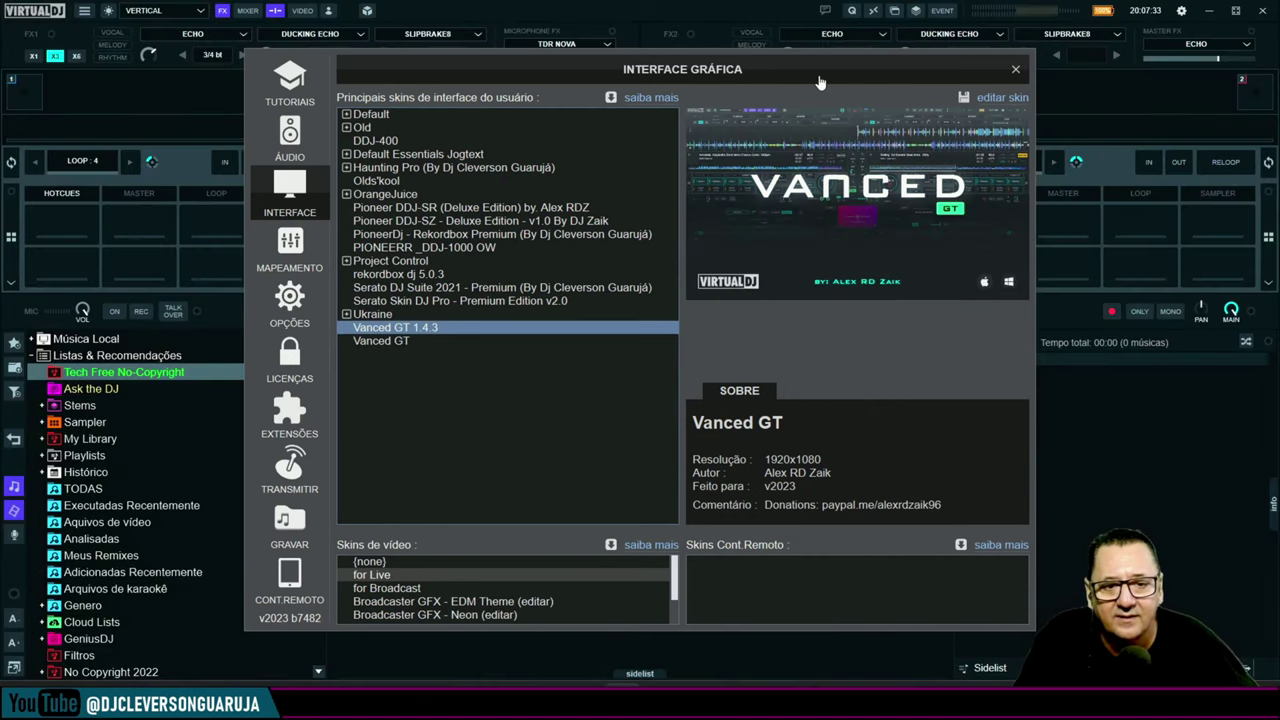
Reposition the interface settings window and compare the Vanced GT and Default Essentials Jogtext skins, ending with Vanced GT selected
drag(818, 82, 862, 393)
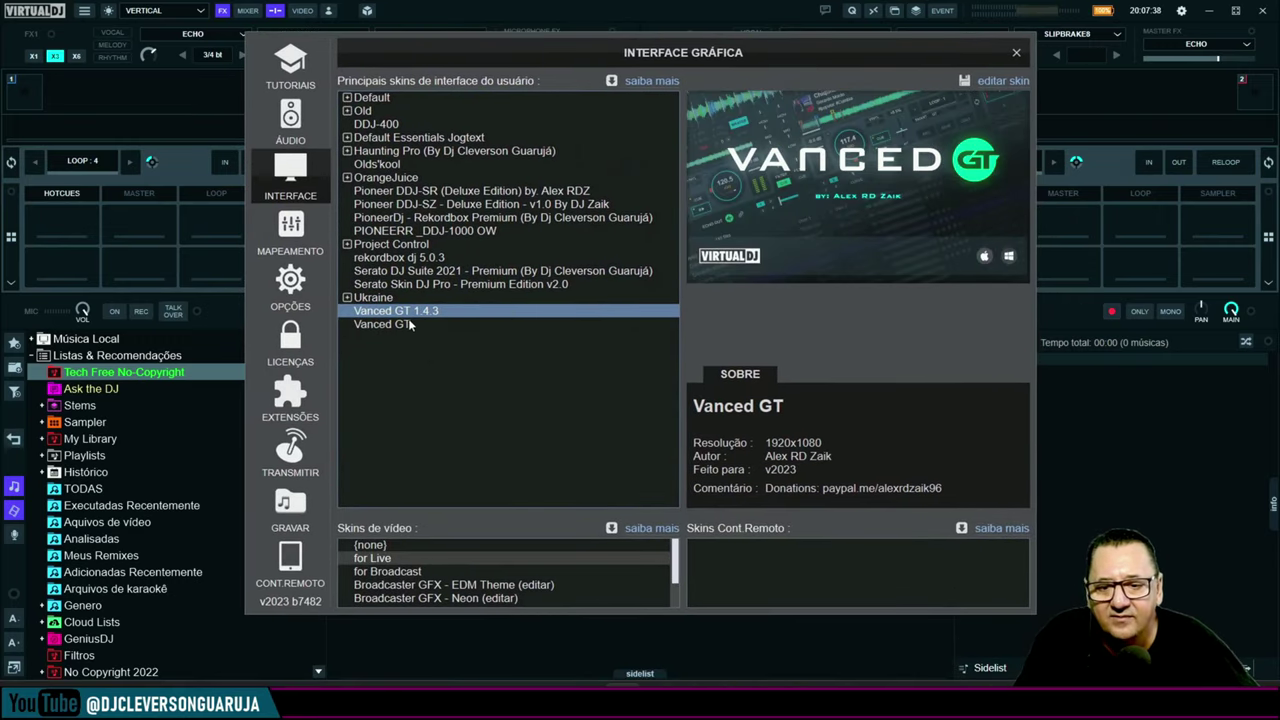
click(403, 326)
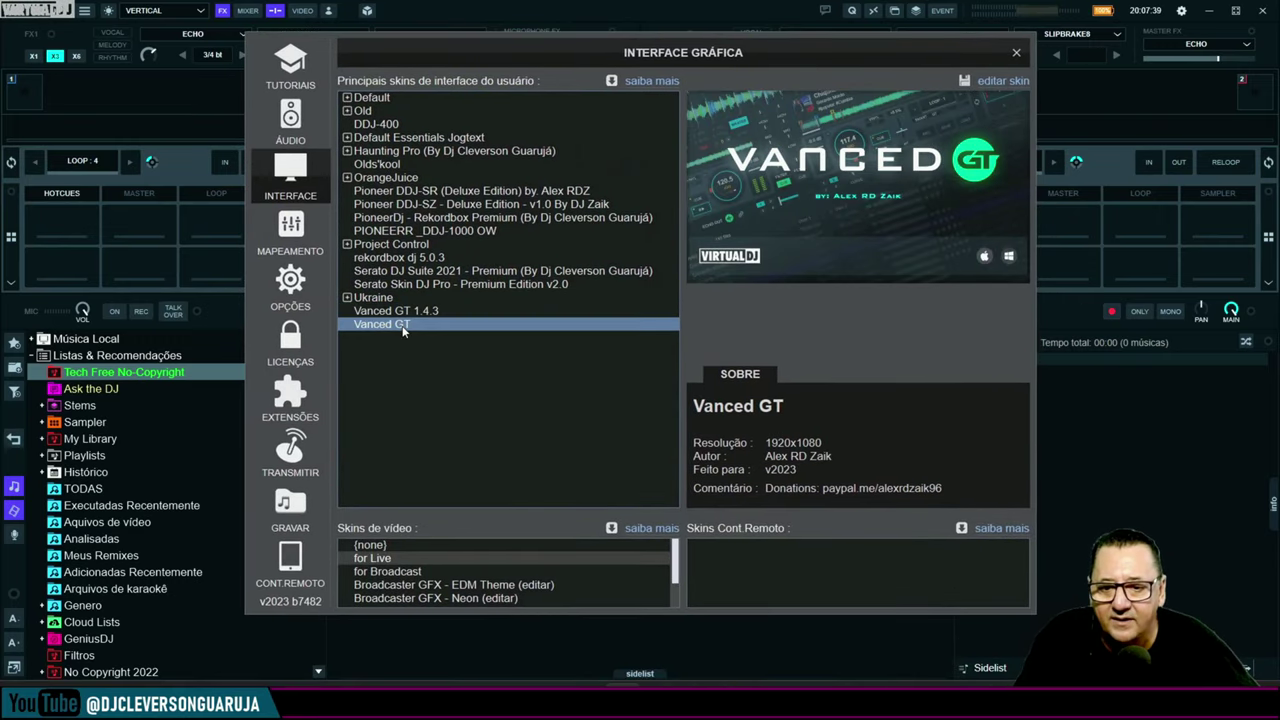
click(389, 137)
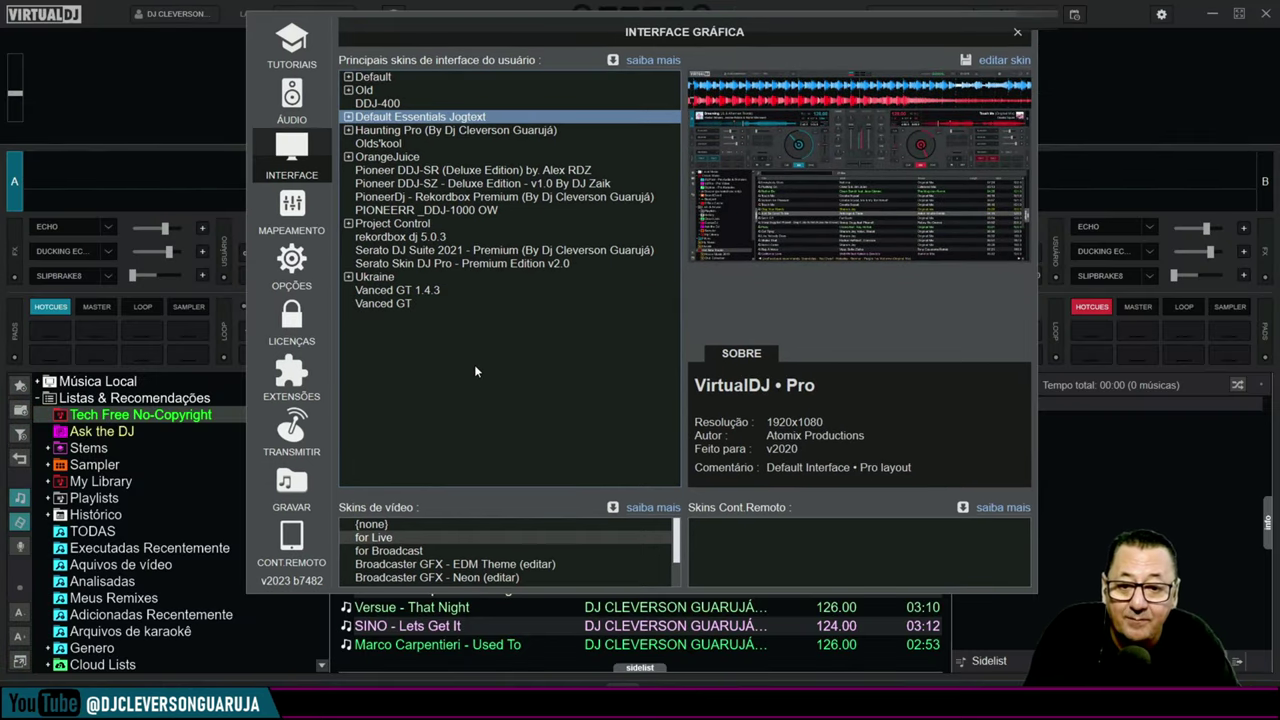
click(410, 301)
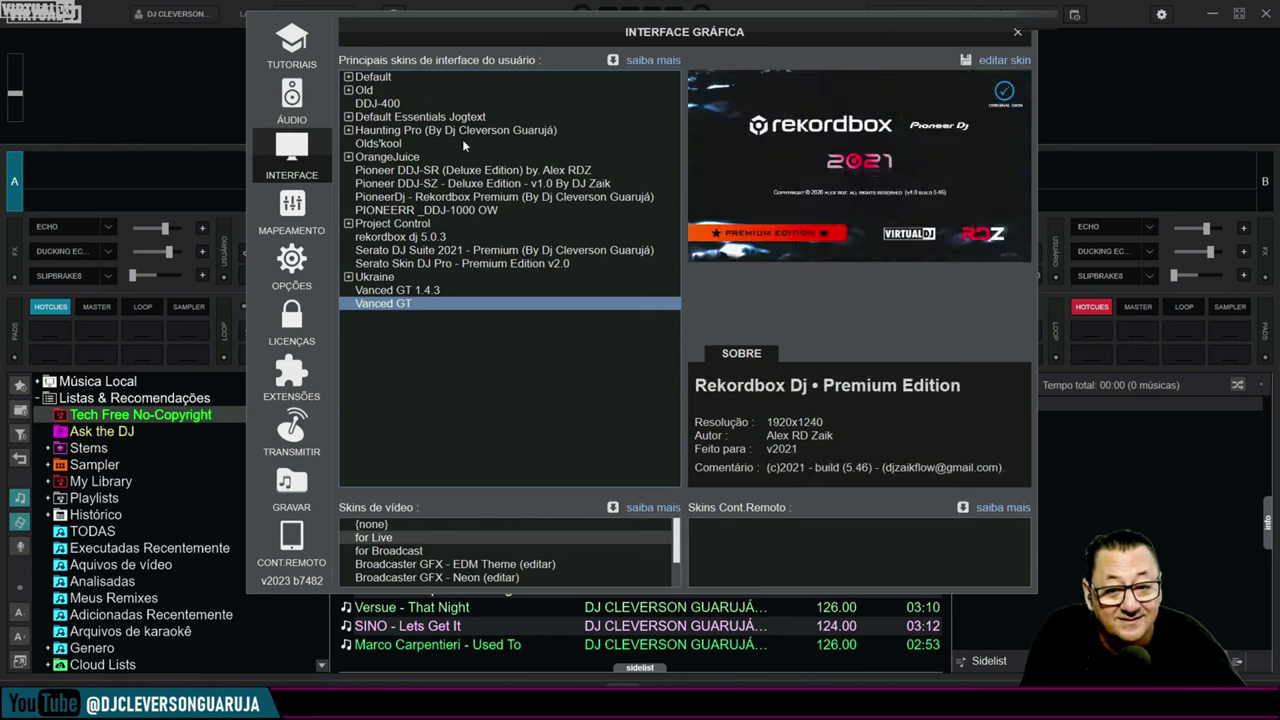
Try other skins in the interface settings, finish on Vanced GT, and close the settings
click(430, 291)
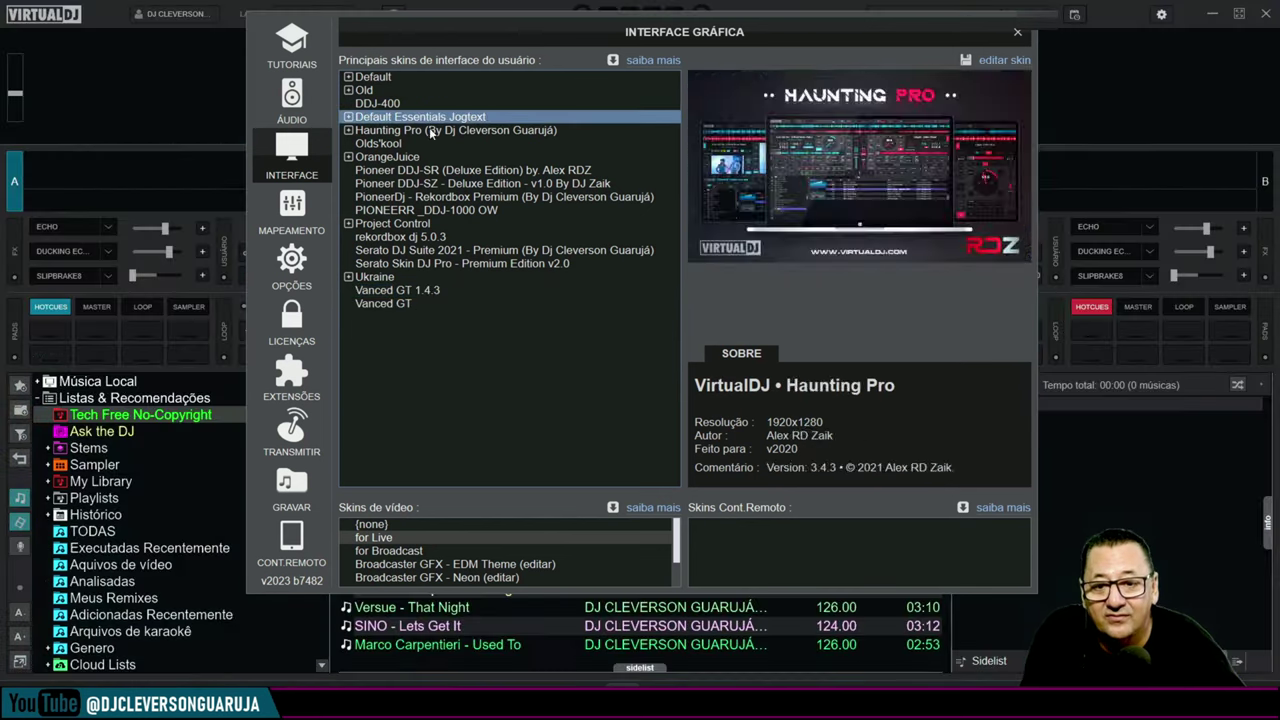
click(376, 303)
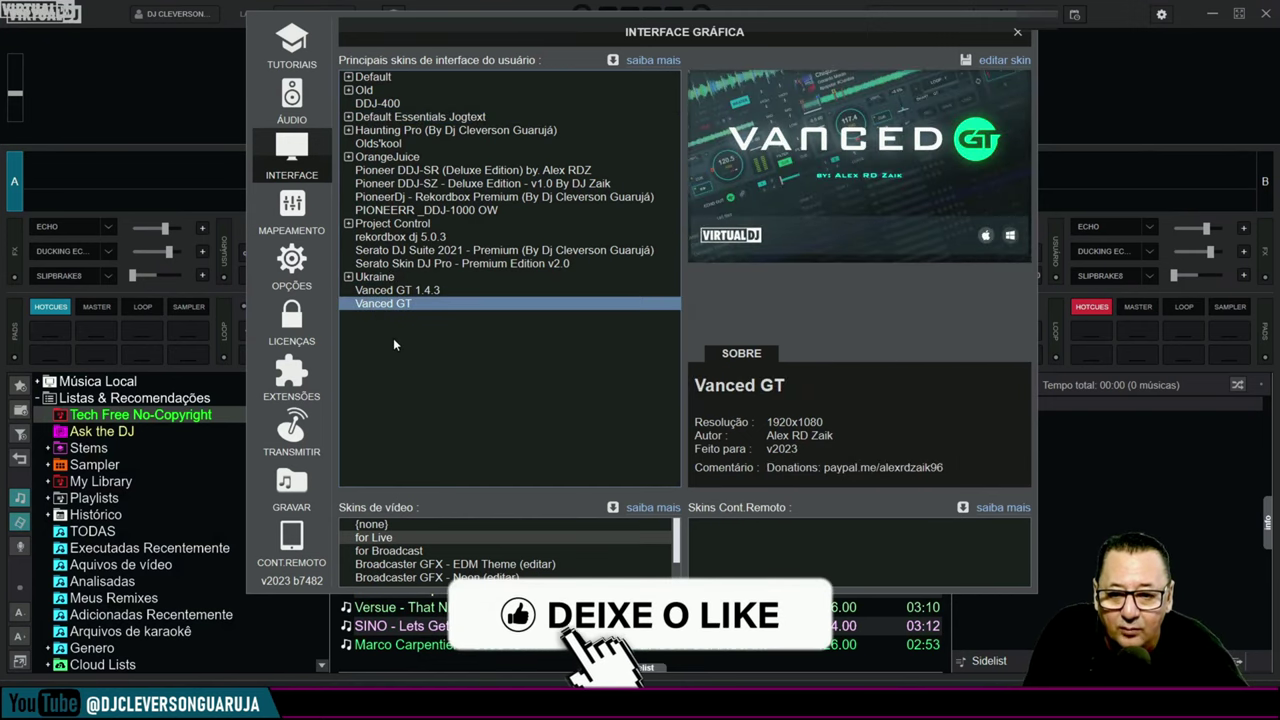
click(1017, 32)
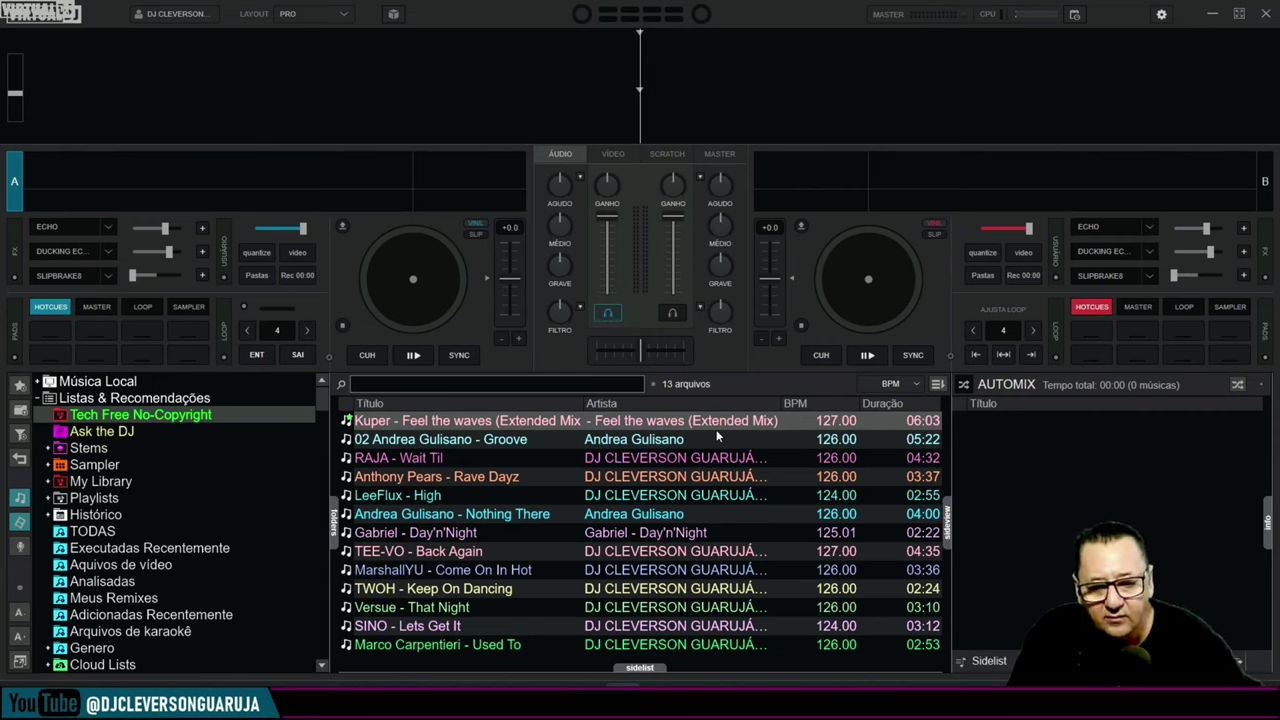
Close VirtualDJ from its window preview and refresh the desktop
mouse_move(620, 712)
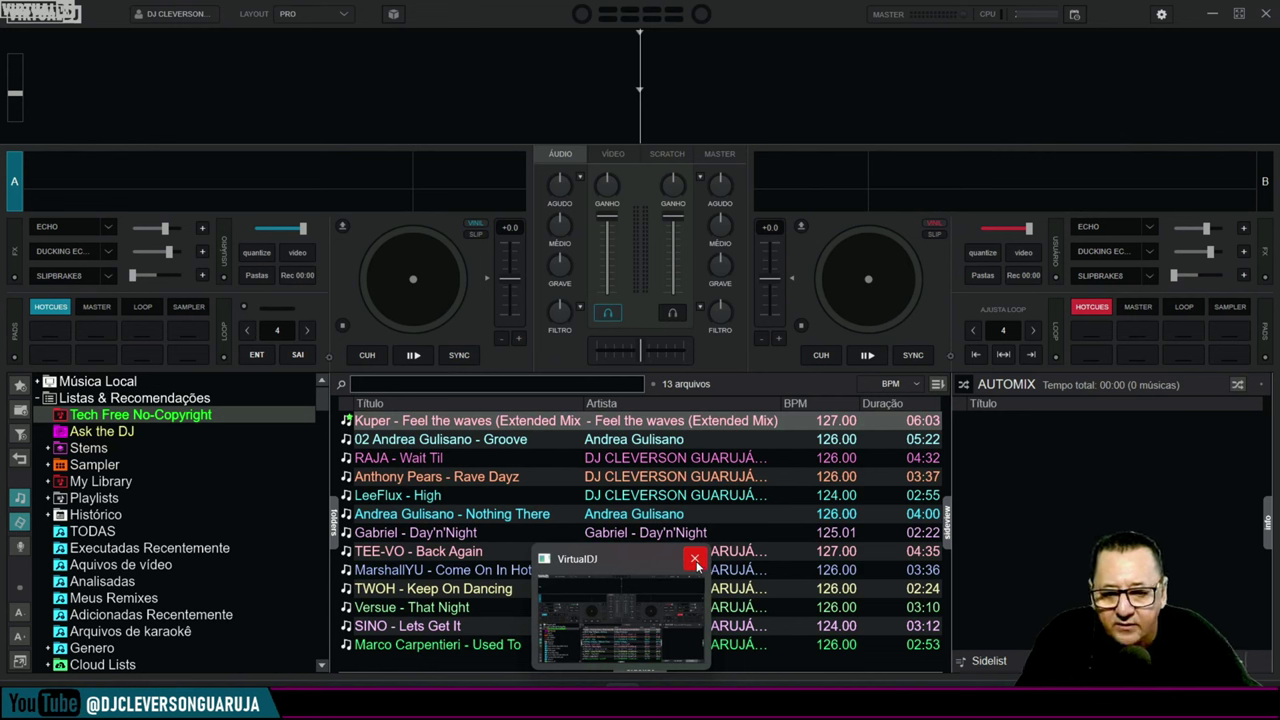
click(695, 561)
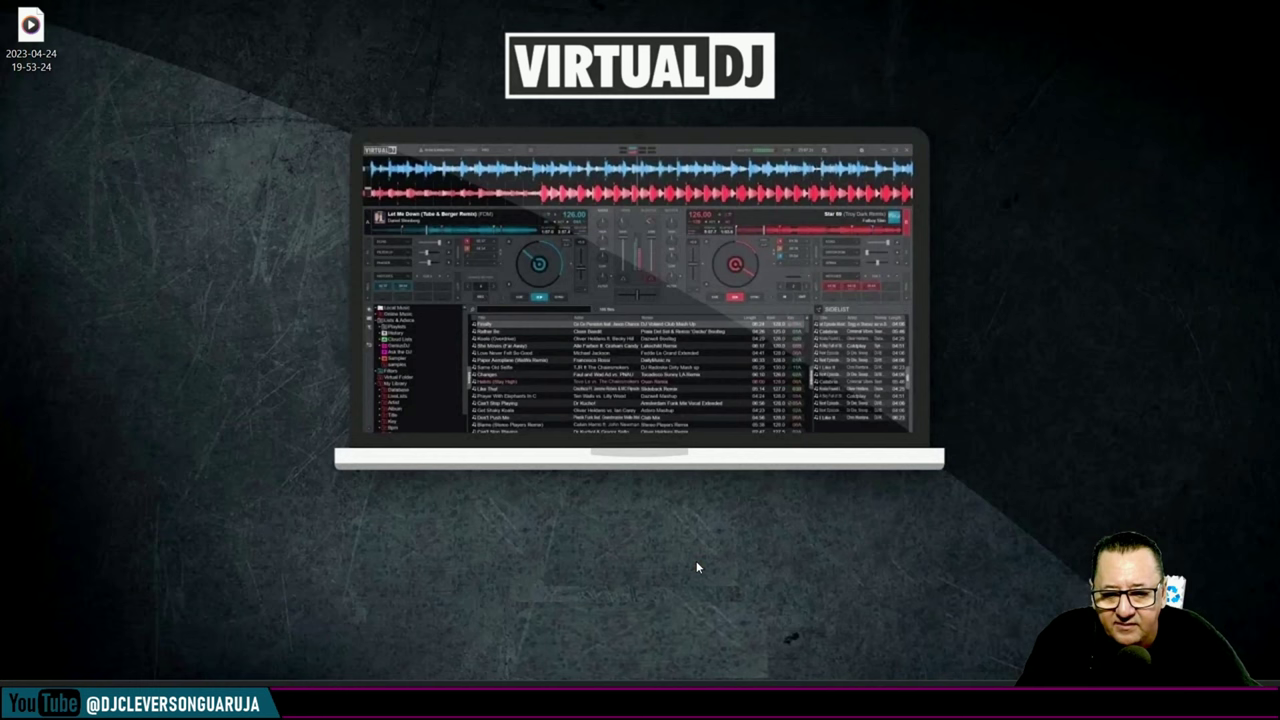
right_click(524, 513)
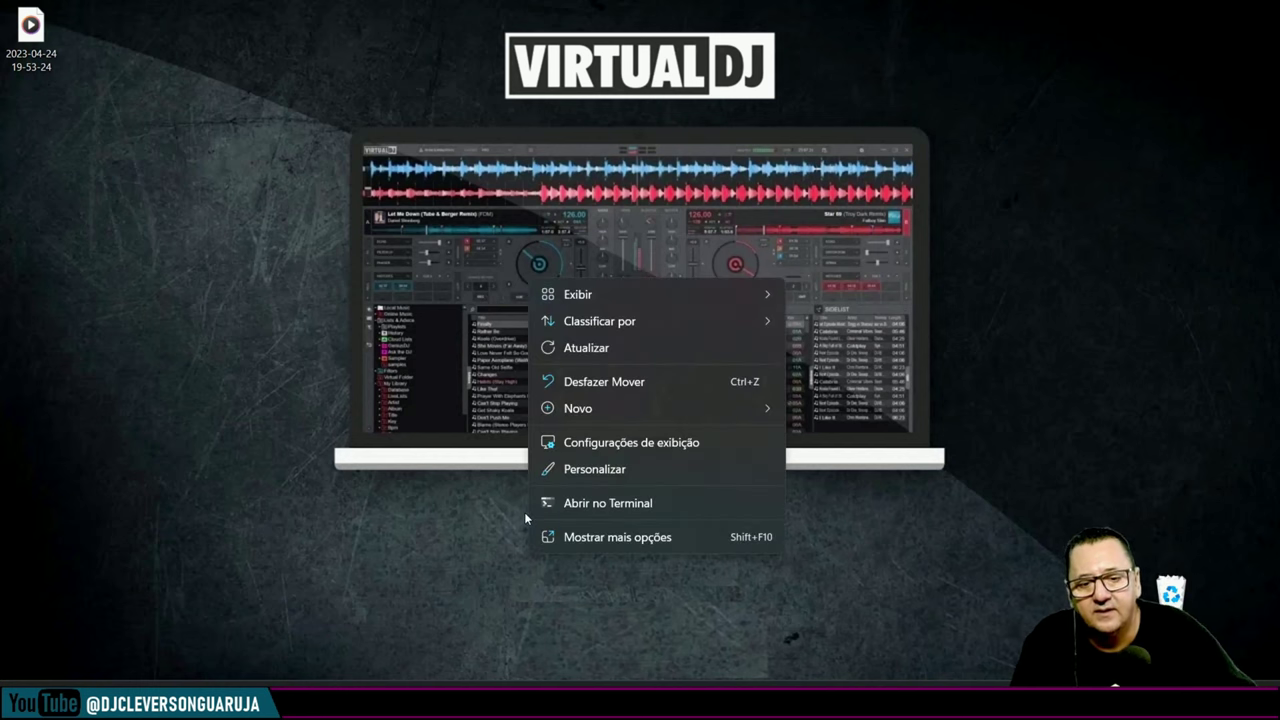
click(570, 347)
Move the Vanced GT folder out of VirtualDJ's Skins folder onto the desktop and close the folder window
mouse_move(694, 710)
click(695, 615)
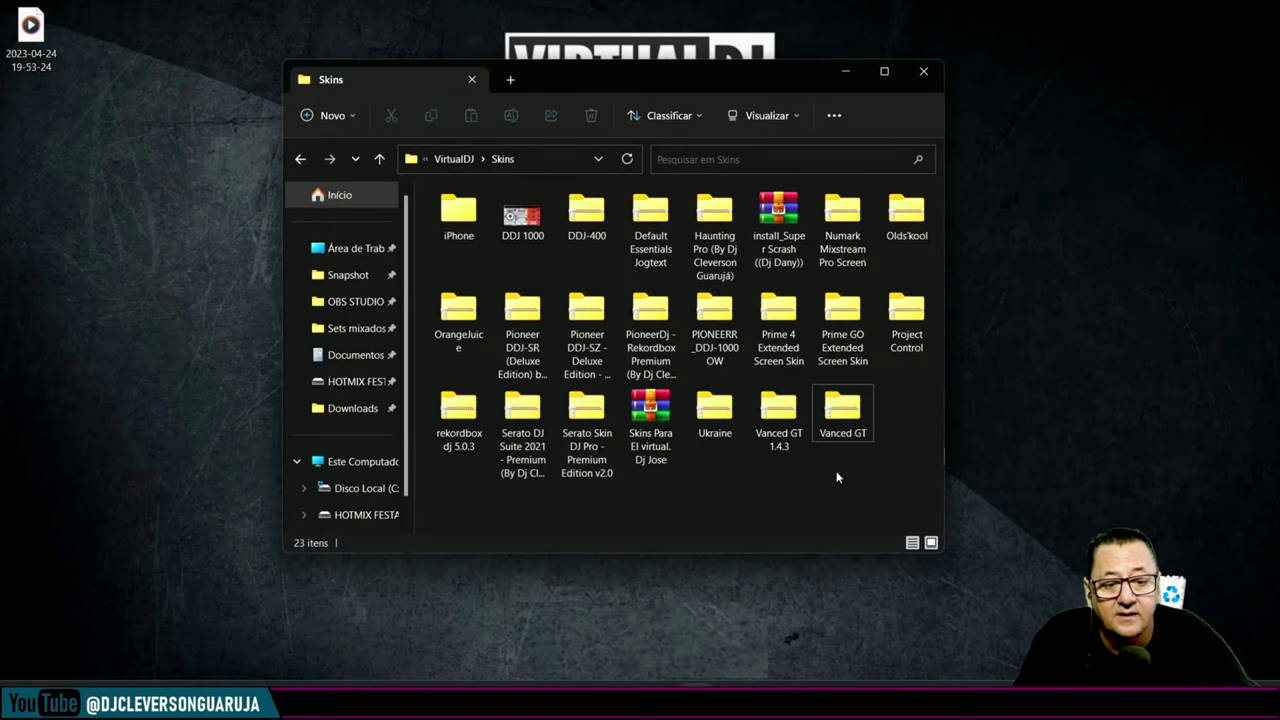
drag(842, 410, 167, 410)
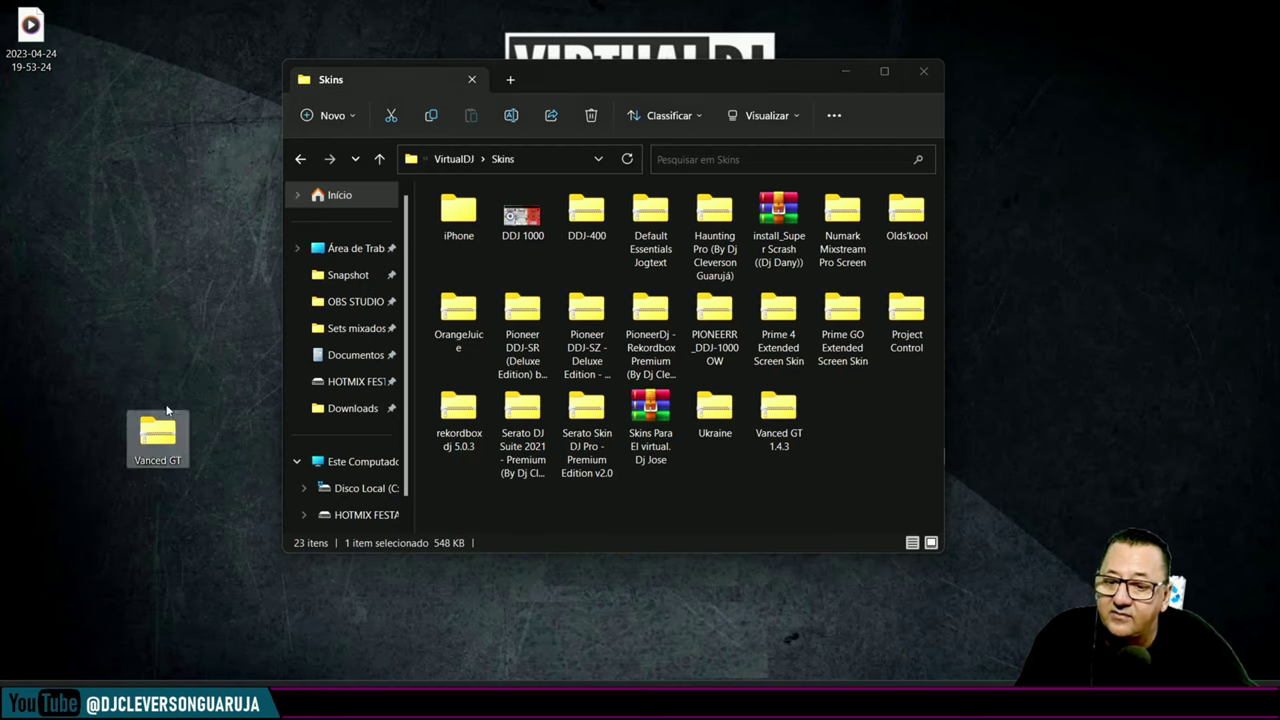
click(155, 522)
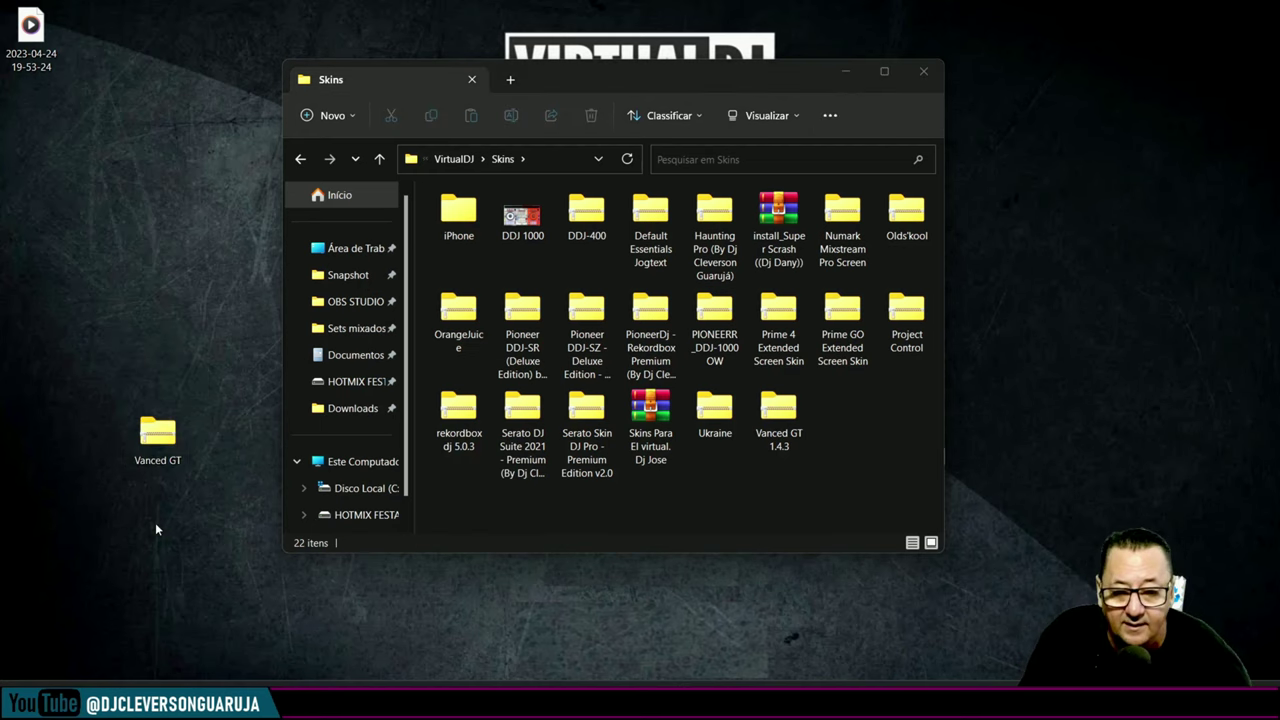
click(923, 71)
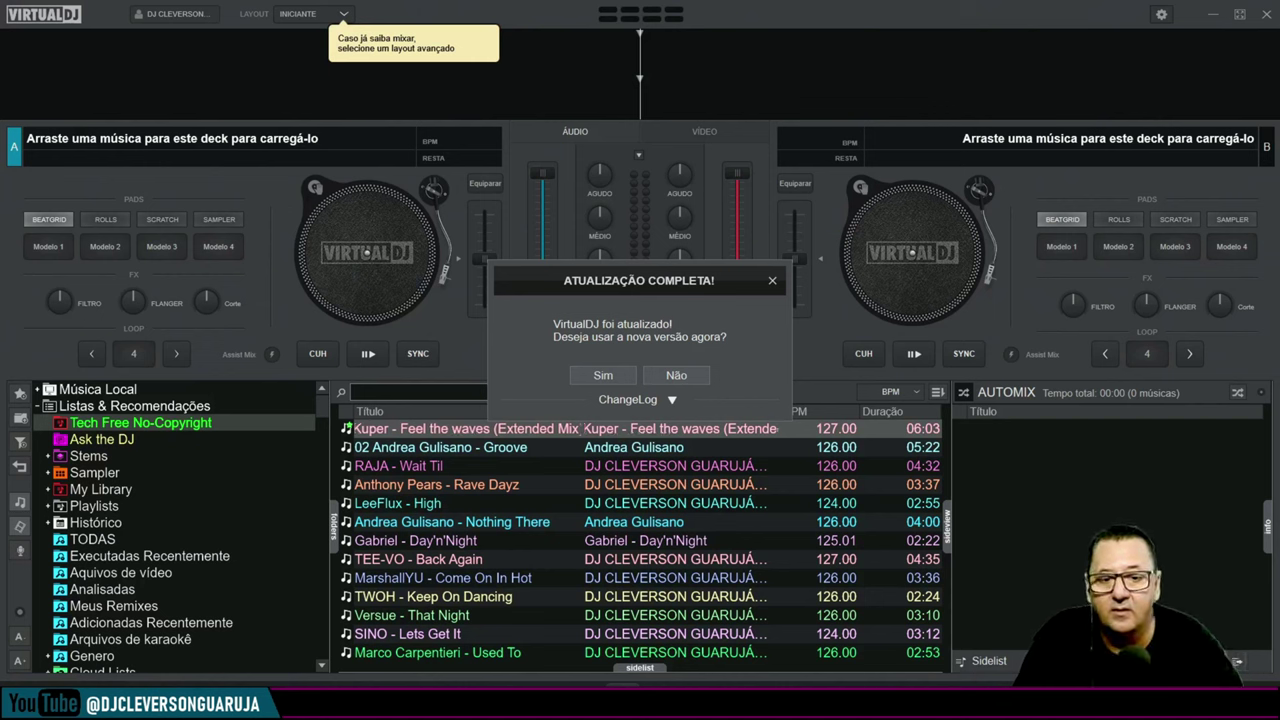
In VirtualDJ, decline using the updated version and apply the Default skin in the interface settings
click(677, 375)
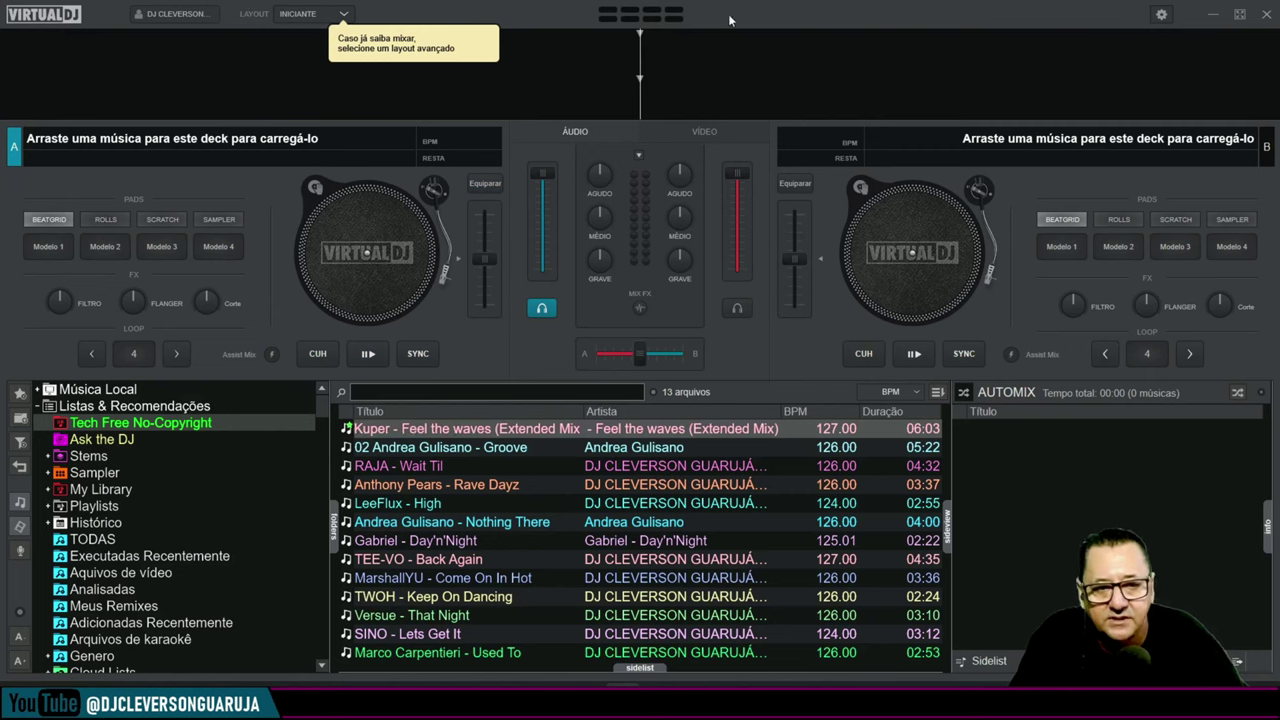
click(1161, 15)
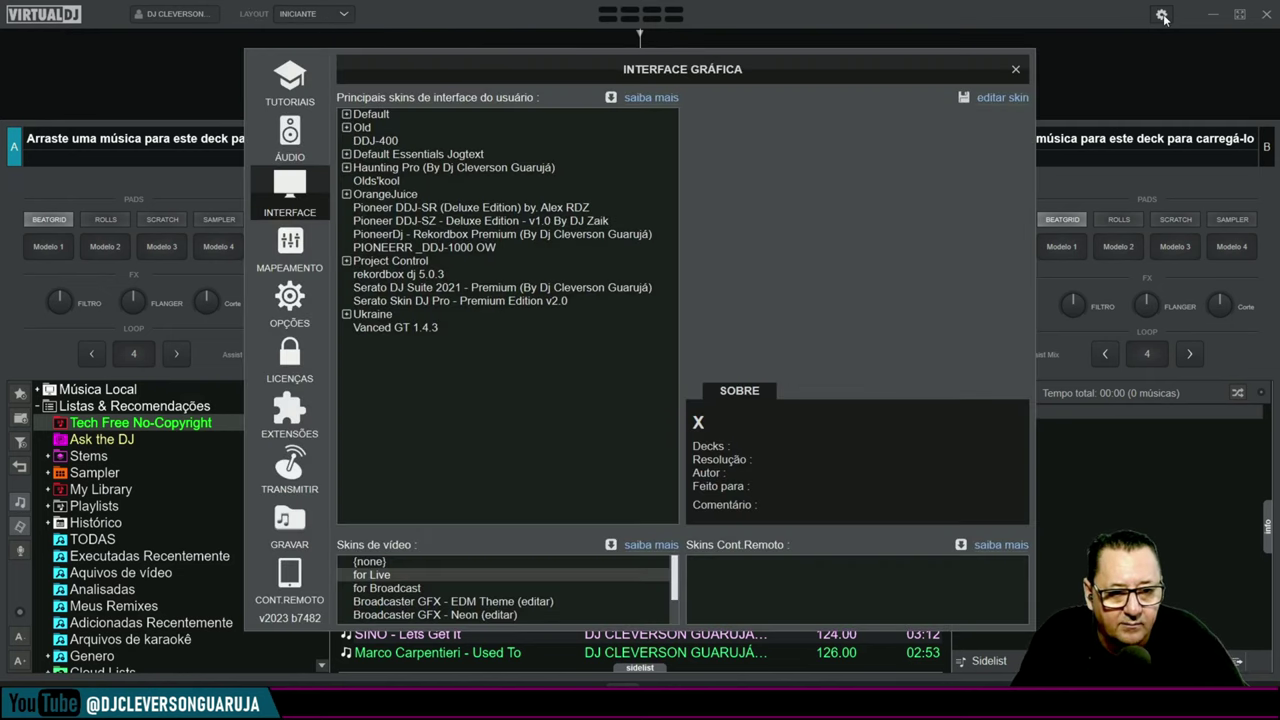
click(385, 116)
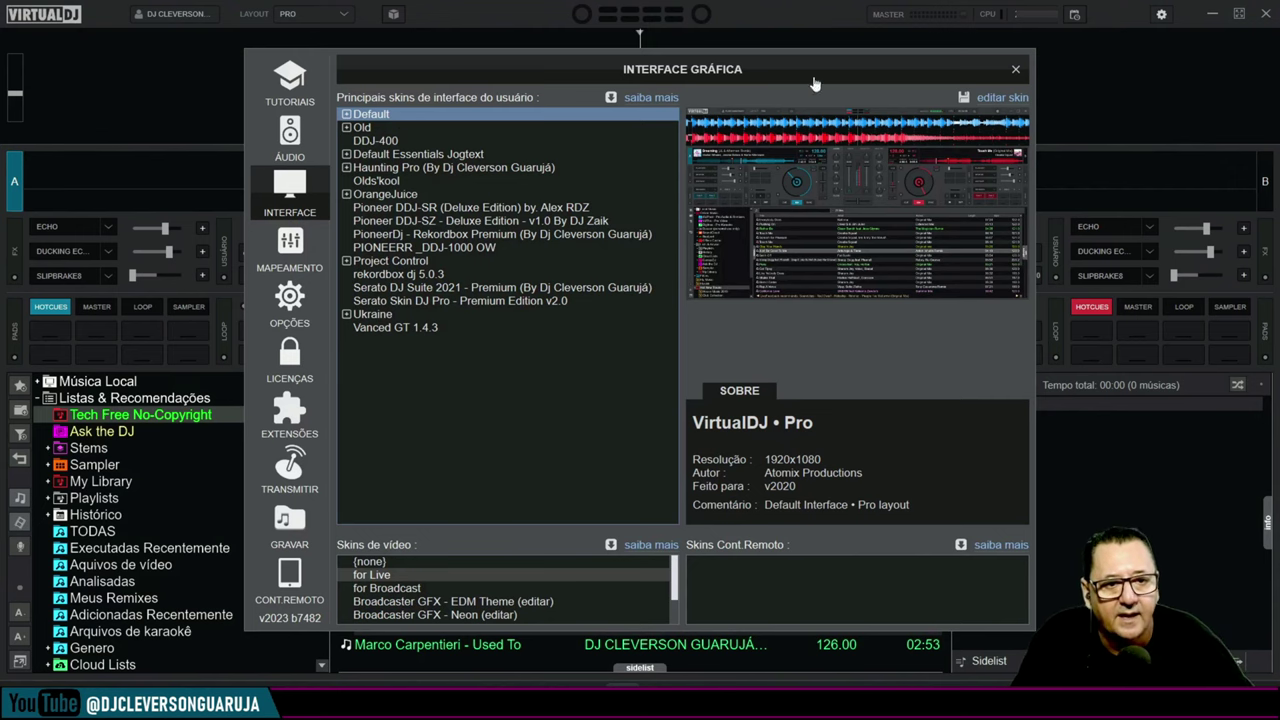
click(1015, 72)
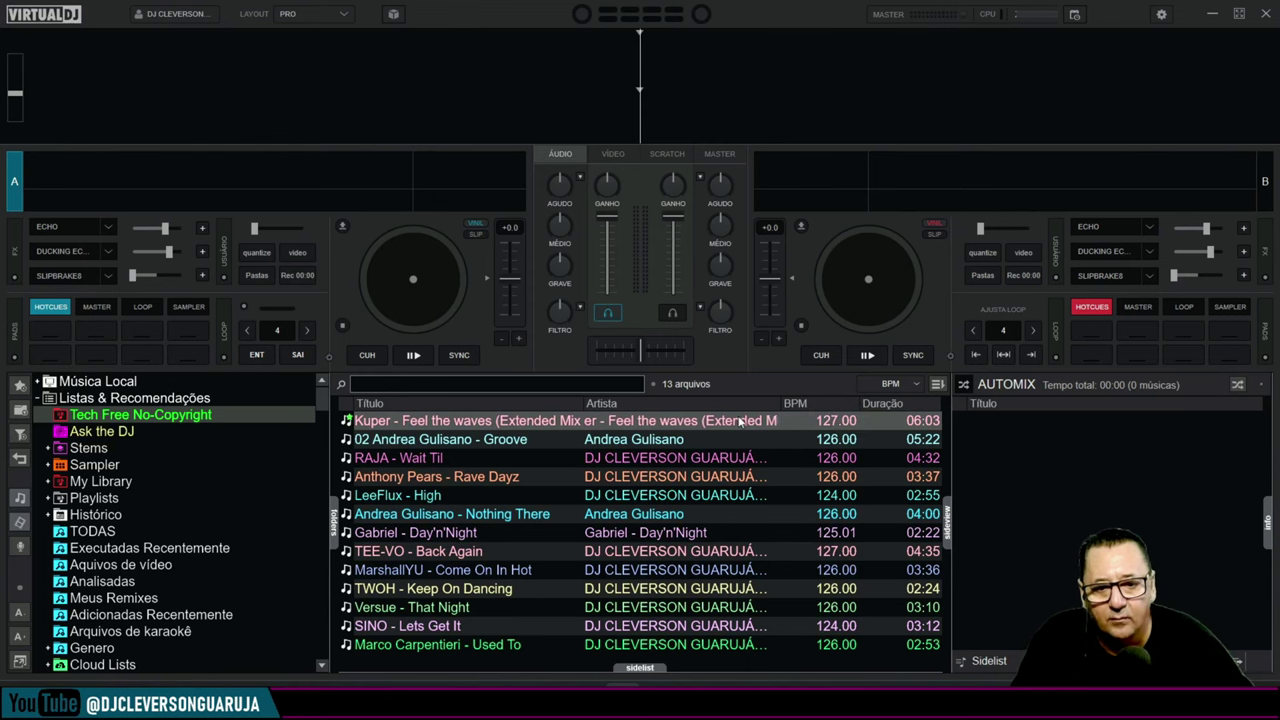
mouse_move(723, 385)
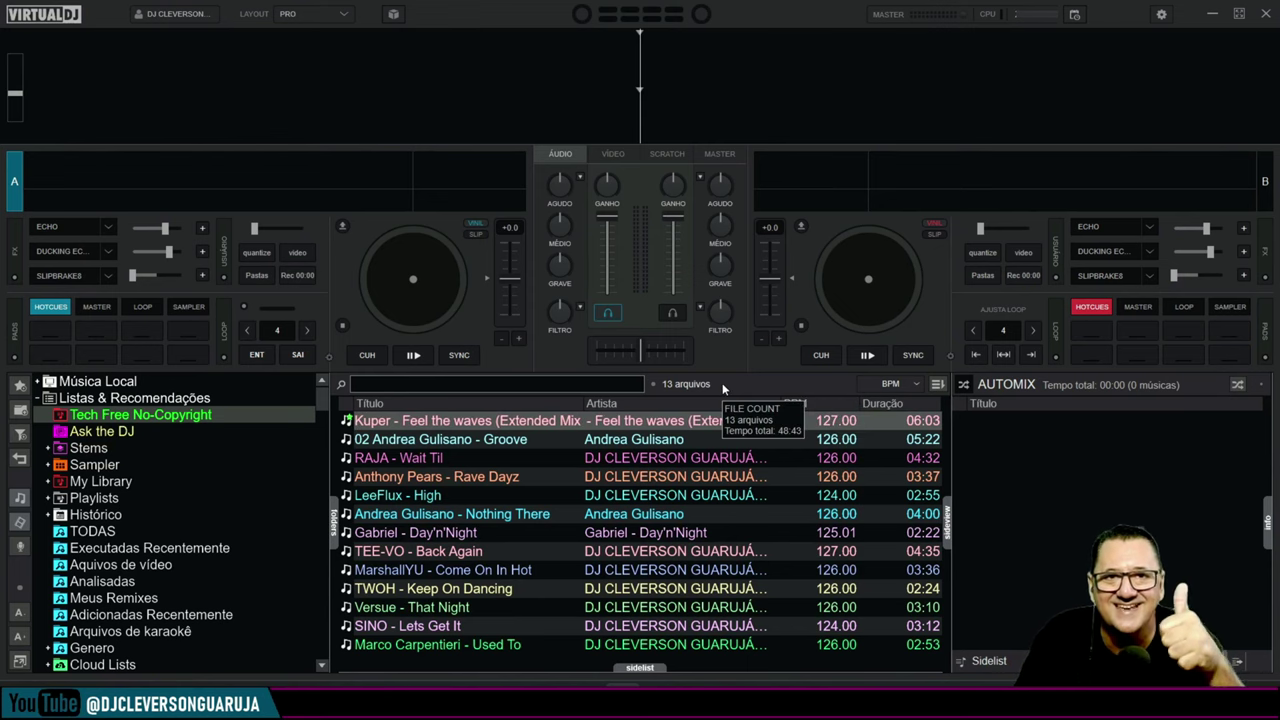